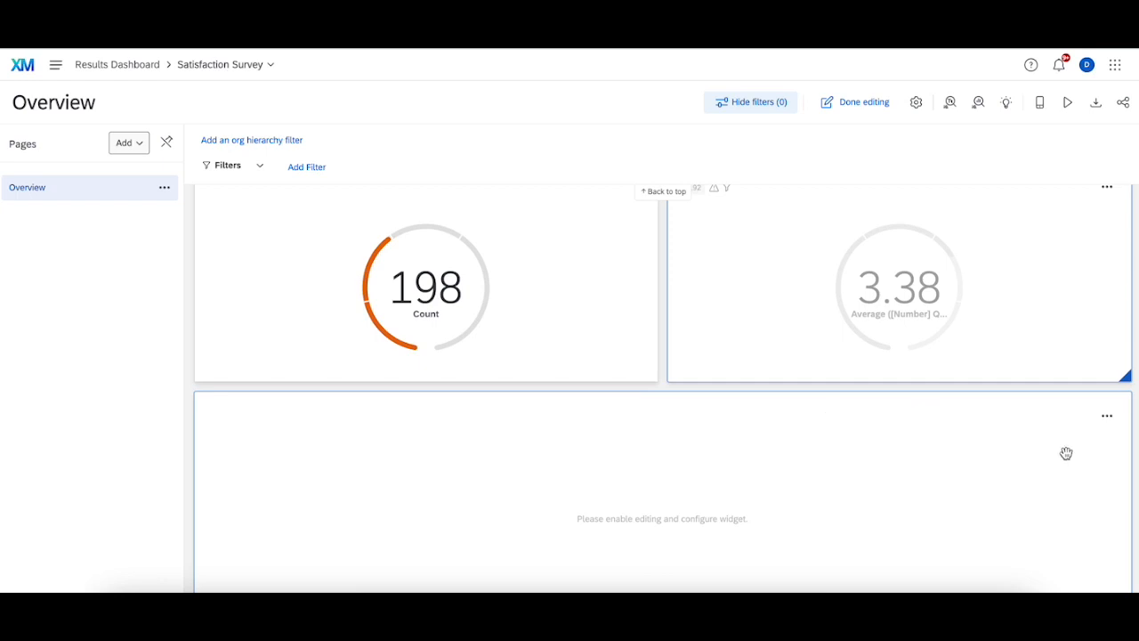
# Step: Add a Number Chart widget at the bottom of the dashboard and give it the Count metric
pyautogui.scroll(-2, 1066, 451)
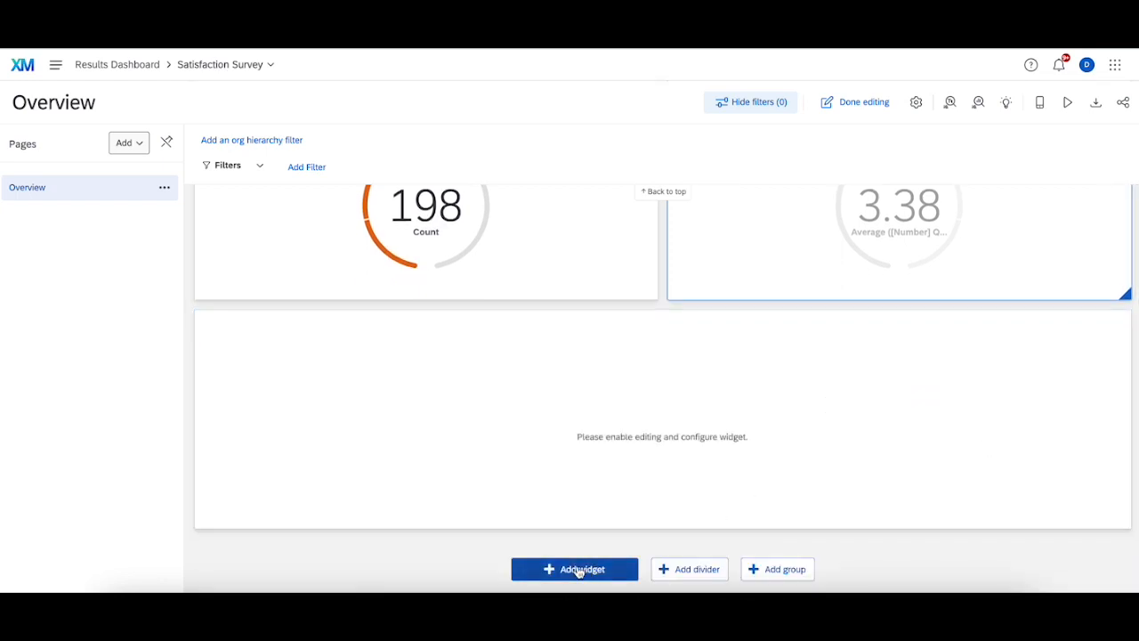
pyautogui.click(573, 570)
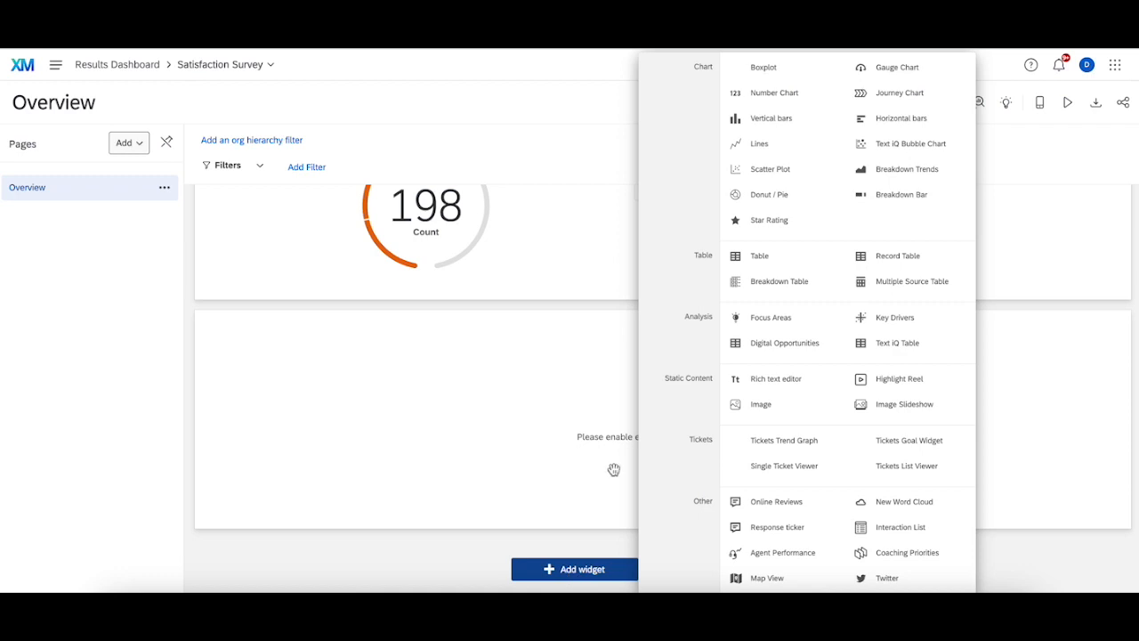
pyautogui.click(774, 95)
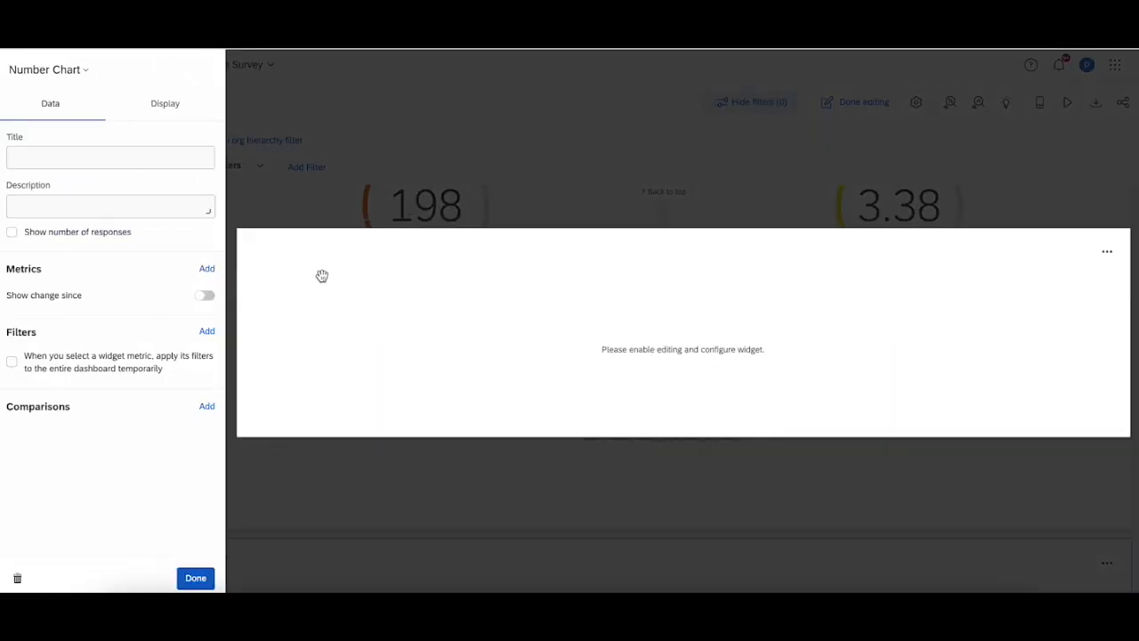
pyautogui.click(207, 268)
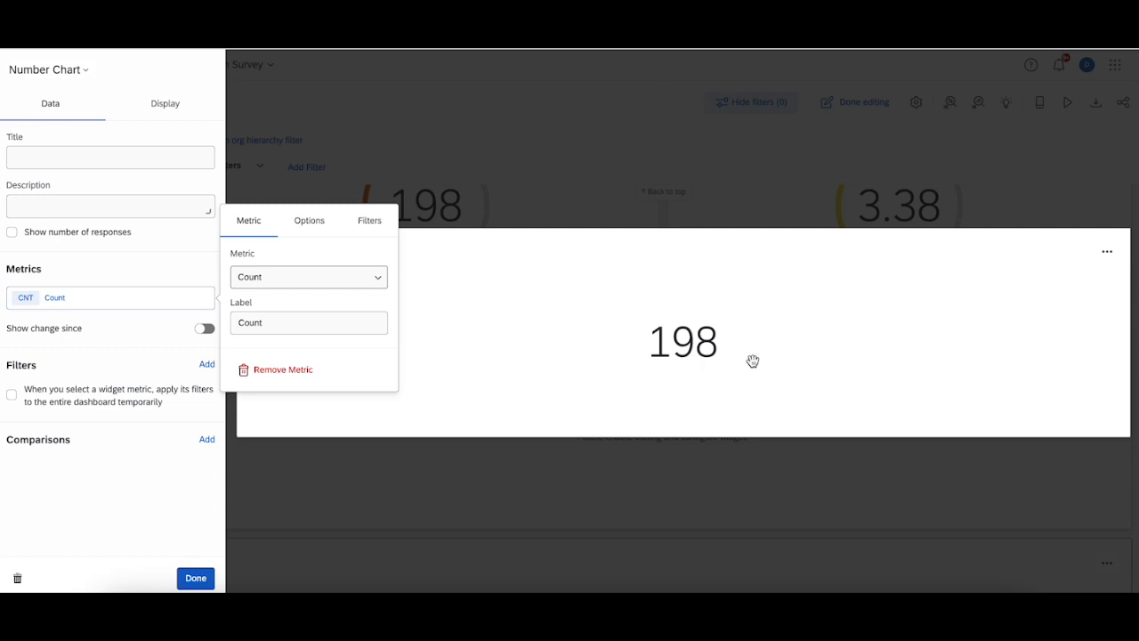
pyautogui.click(650, 204)
pyautogui.scroll(1, 895, 435)
pyautogui.click(1105, 279)
pyautogui.click(1061, 364)
pyautogui.click(685, 394)
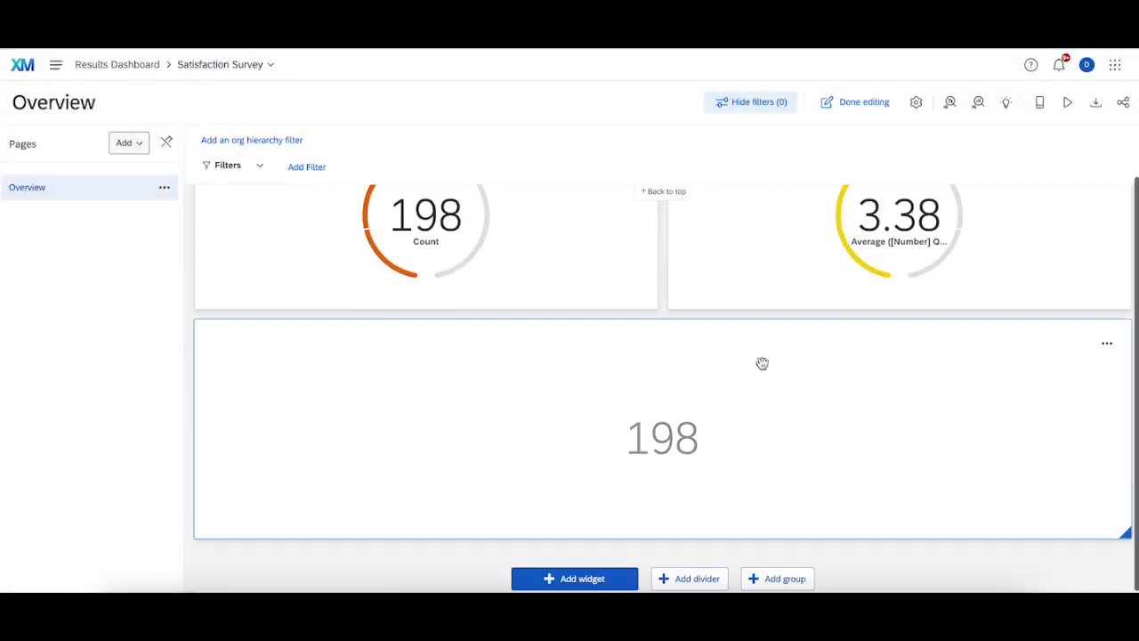
pyautogui.scroll(2, 760, 361)
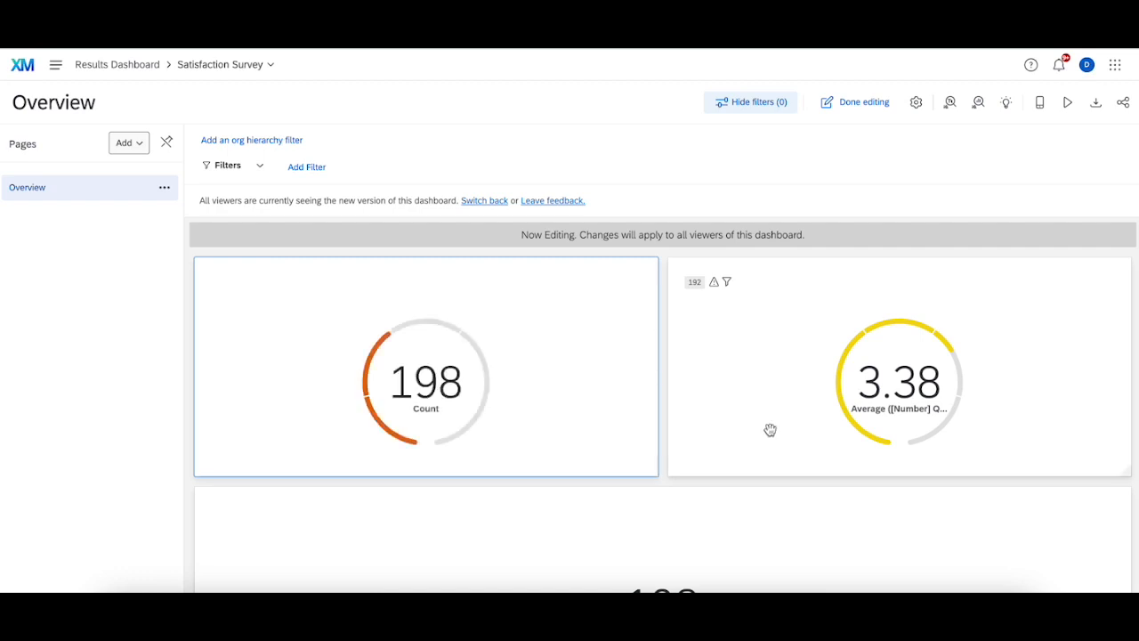
# Step: Resize the new number chart to half width and swap its position with the Count gauge widget
pyautogui.scroll(-1, 885, 399)
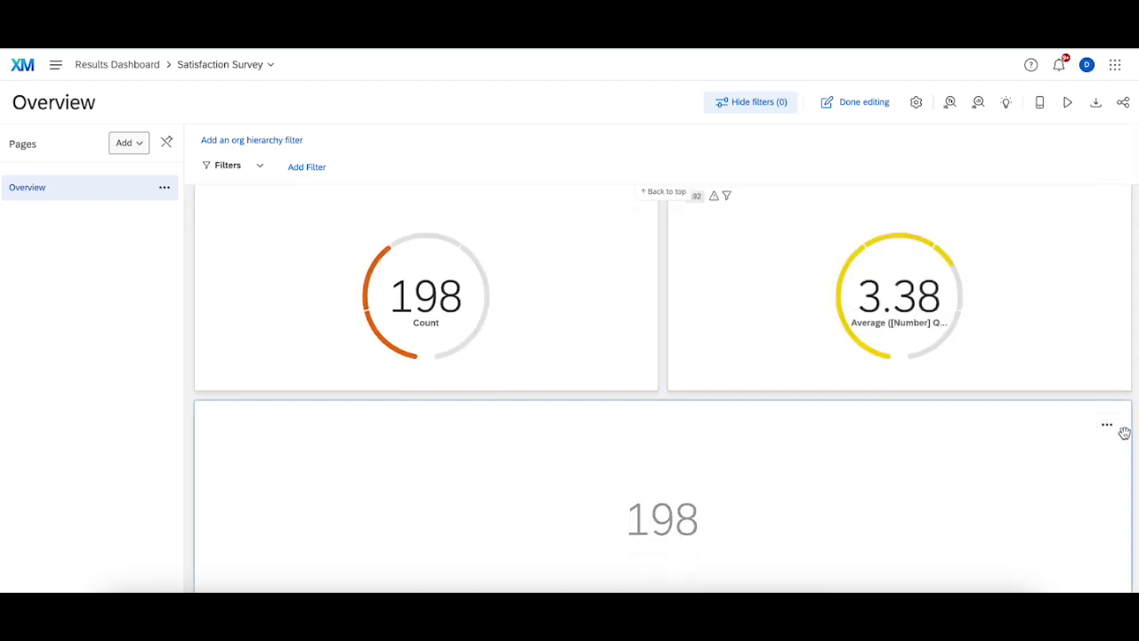
pyautogui.moveTo(1132, 433); pyautogui.dragTo(655, 399)
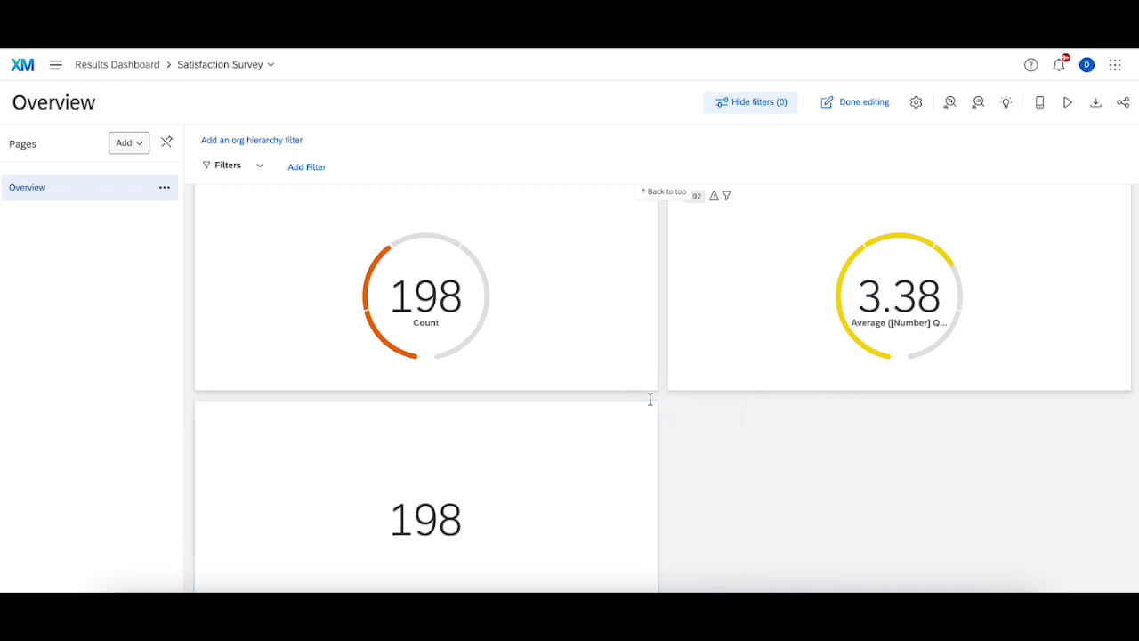
pyautogui.moveTo(556, 347); pyautogui.dragTo(704, 388)
pyautogui.scroll(2, 699, 387)
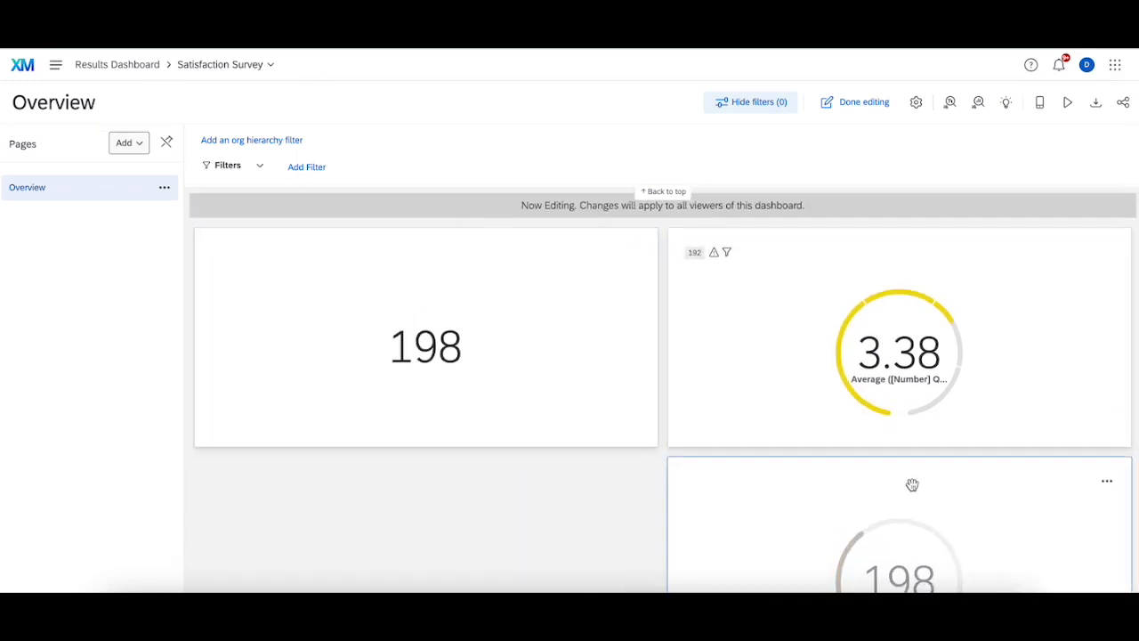
pyautogui.scroll(-1, 890, 494)
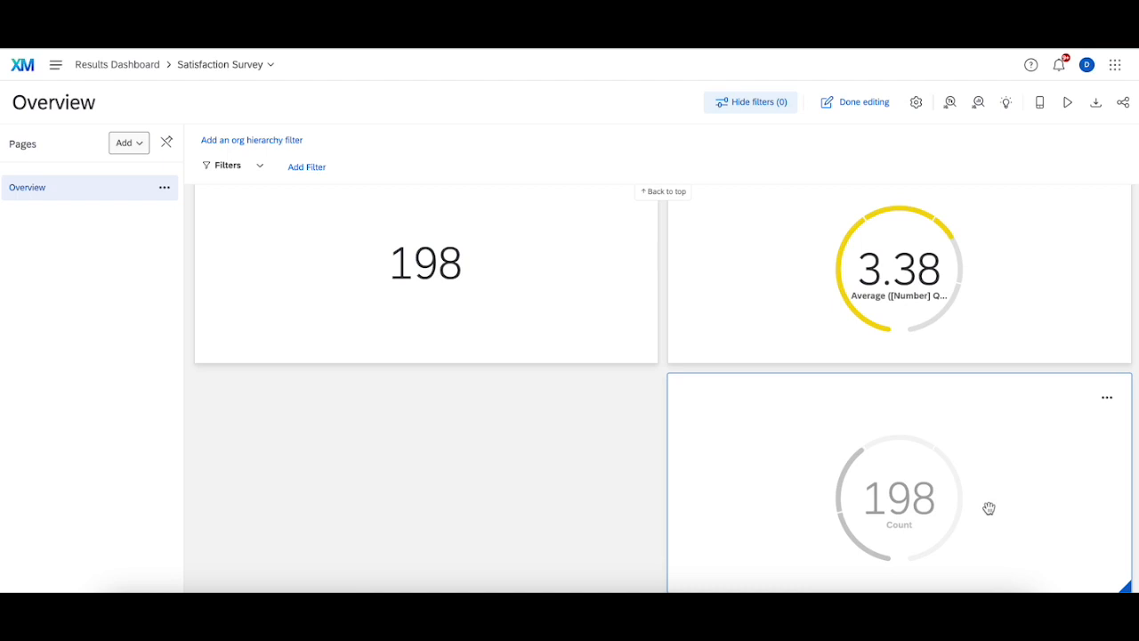
pyautogui.click(400, 282)
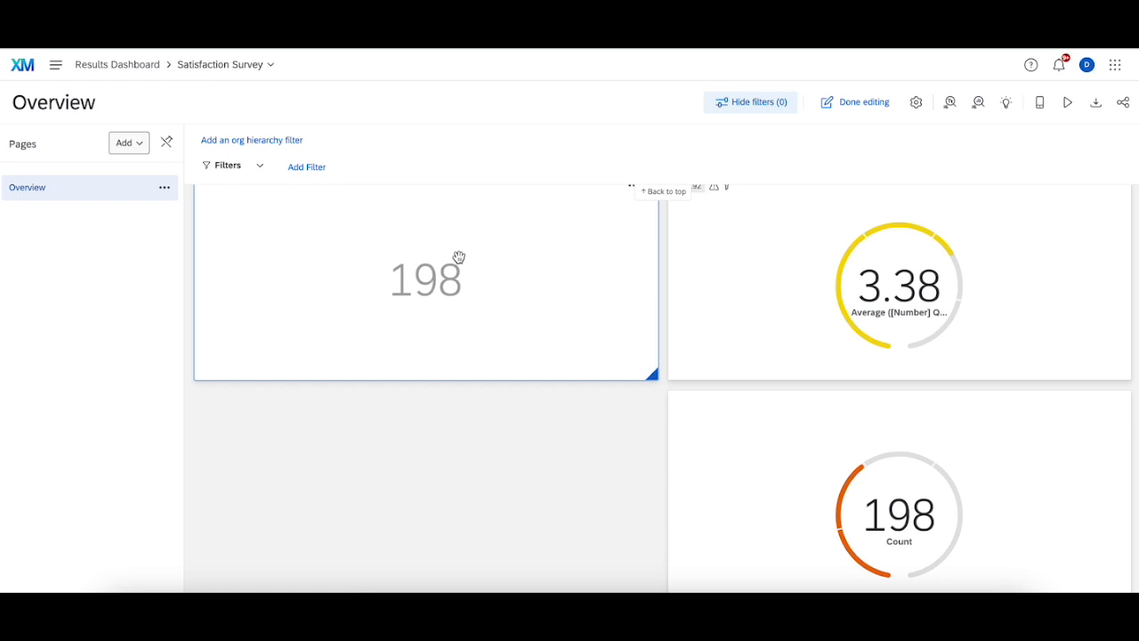
pyautogui.scroll(2, 503, 304)
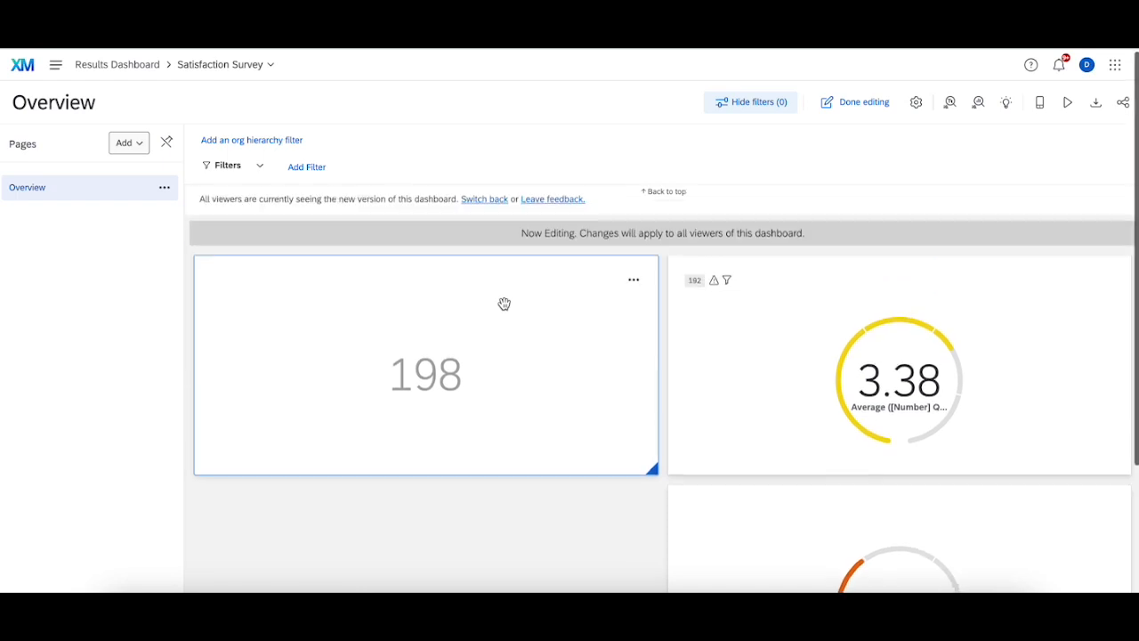
pyautogui.scroll(-4, 679, 427)
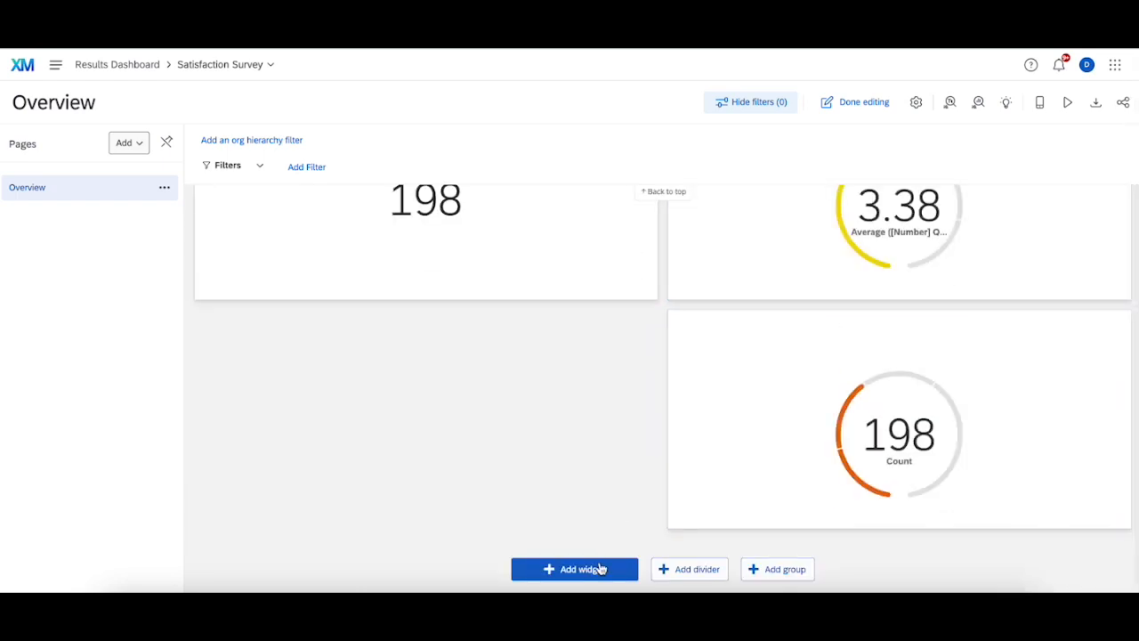
# Step: Add another Number Chart widget, switch its metric to Average and browse the field list for a question
pyautogui.click(596, 570)
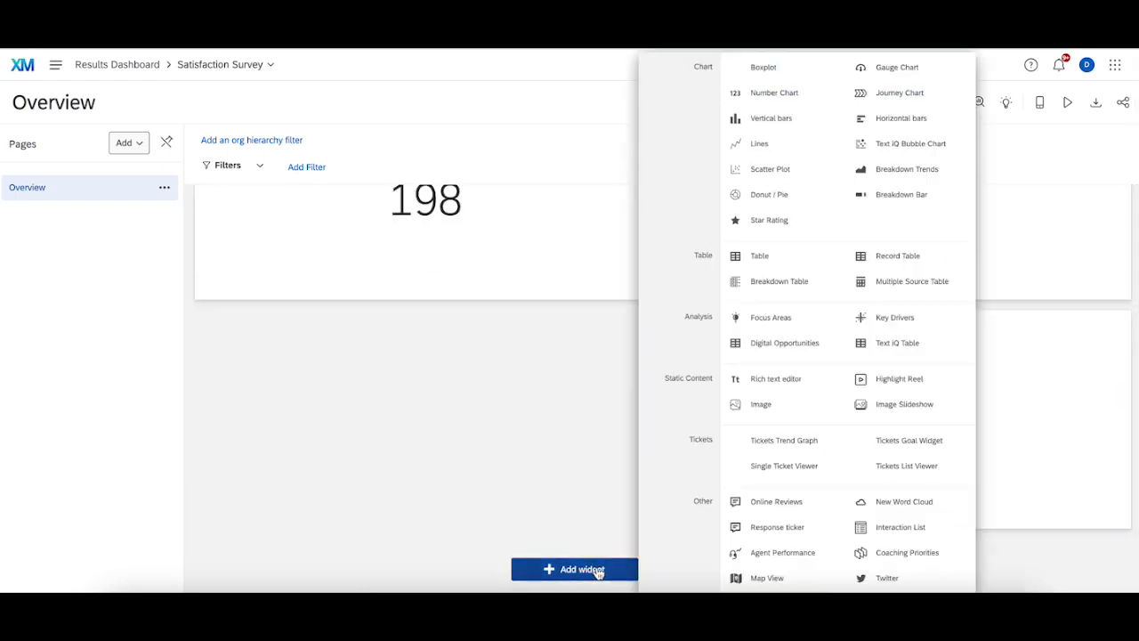
pyautogui.click(812, 94)
pyautogui.click(204, 267)
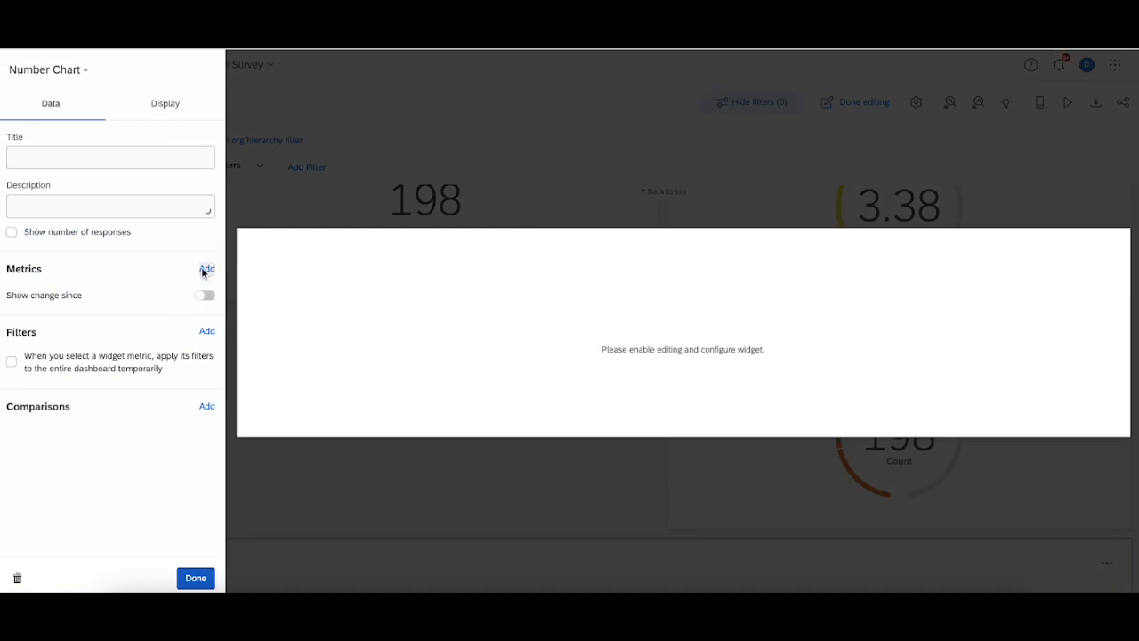
pyautogui.click(295, 279)
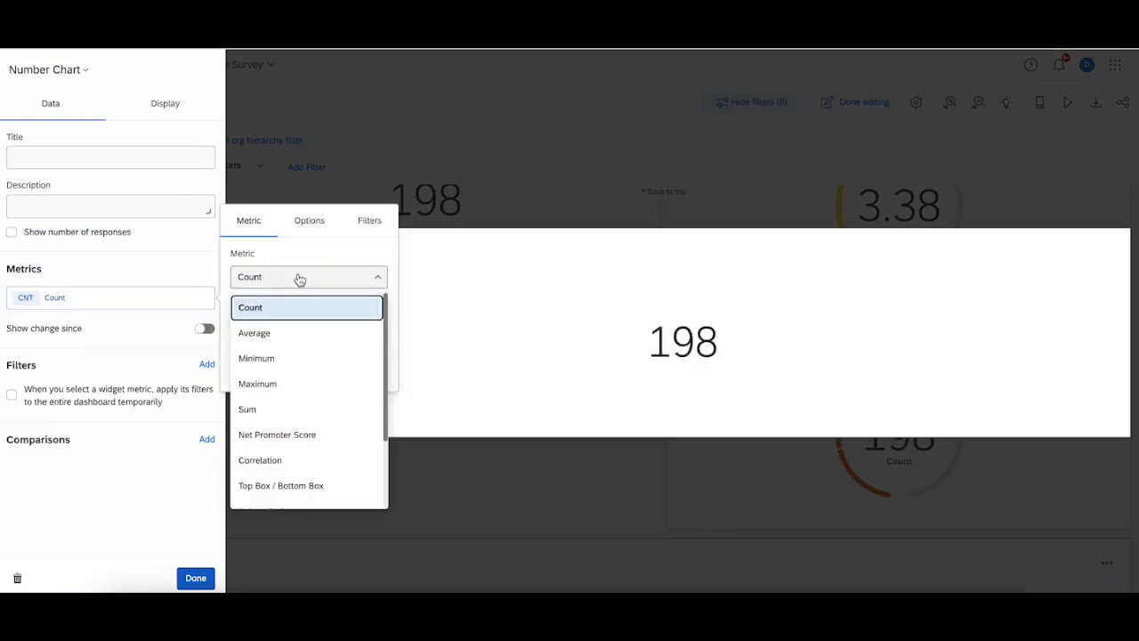
pyautogui.click(305, 338)
pyautogui.click(340, 306)
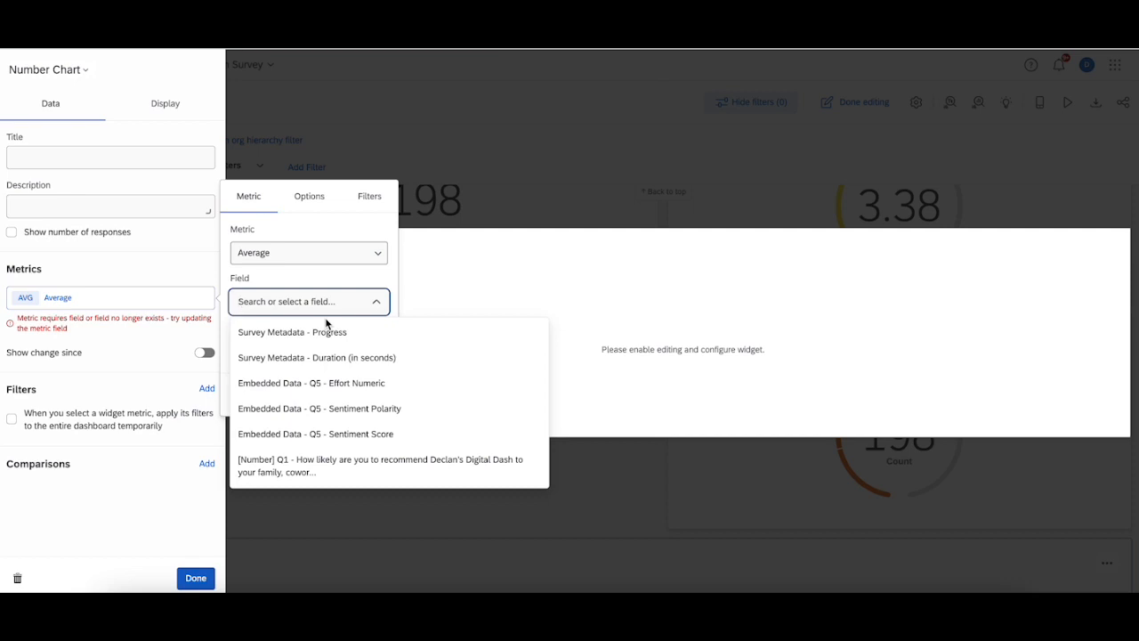
pyautogui.click(735, 149)
pyautogui.scroll(2, 610, 330)
pyautogui.scroll(5, 610, 330)
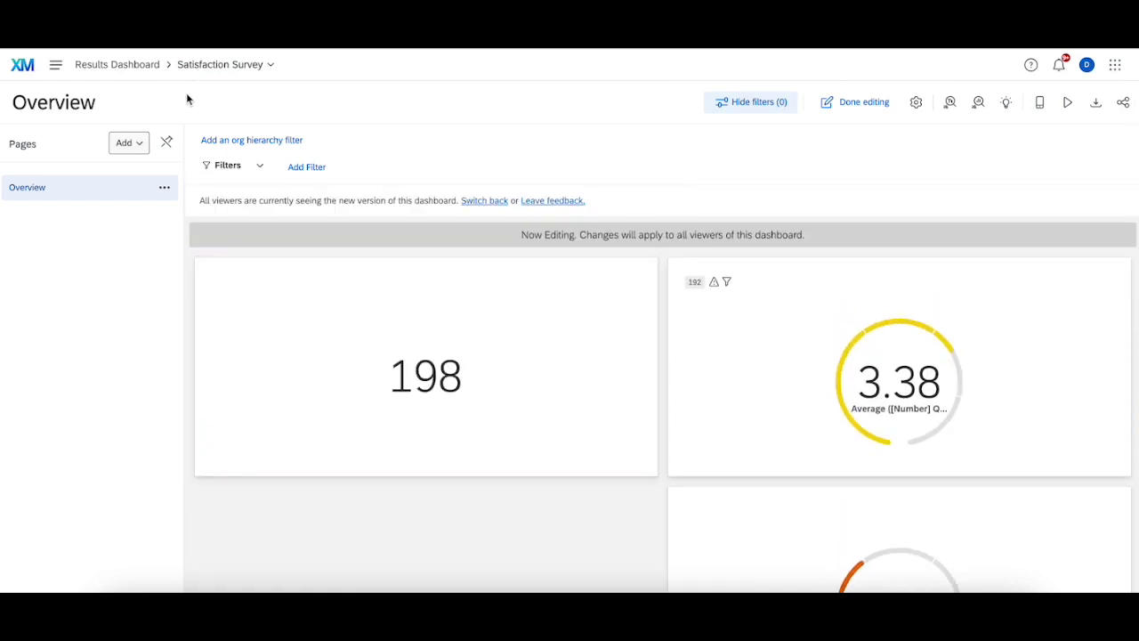
# Step: Go to the home page and open the Customer Satisfaction Survey project to review its questions
pyautogui.click(24, 67)
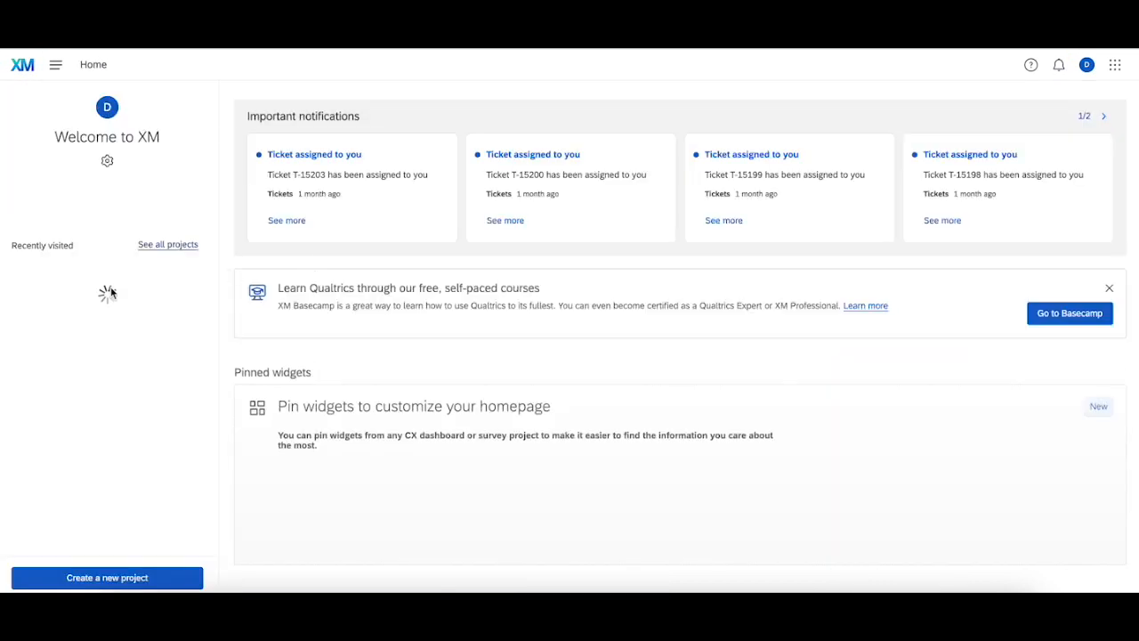
pyautogui.click(93, 382)
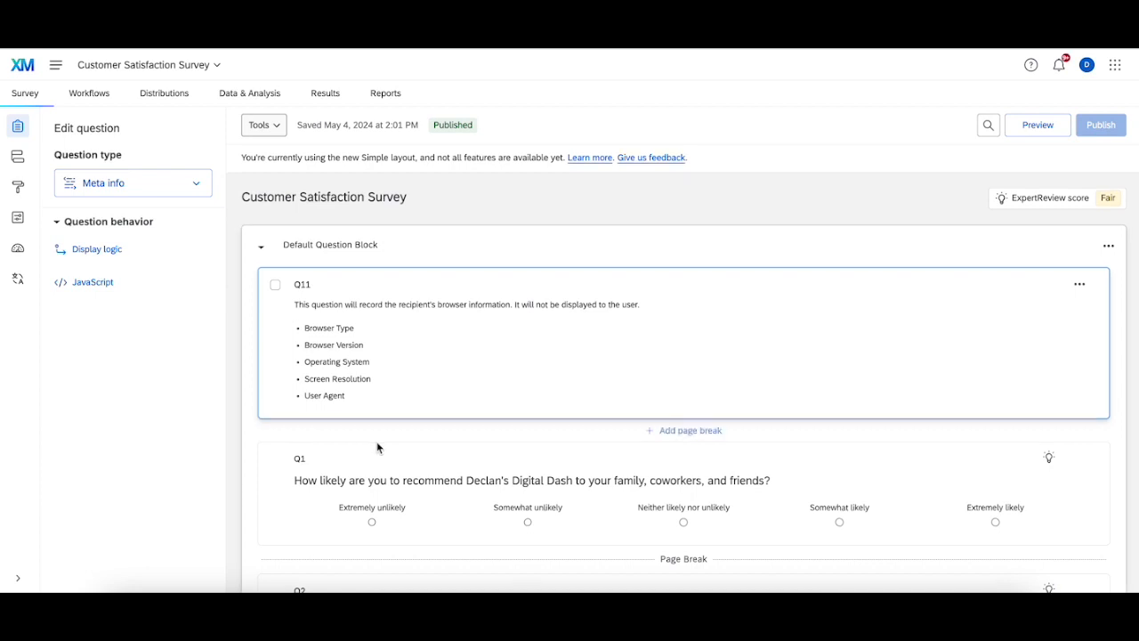
pyautogui.scroll(-2, 383, 420)
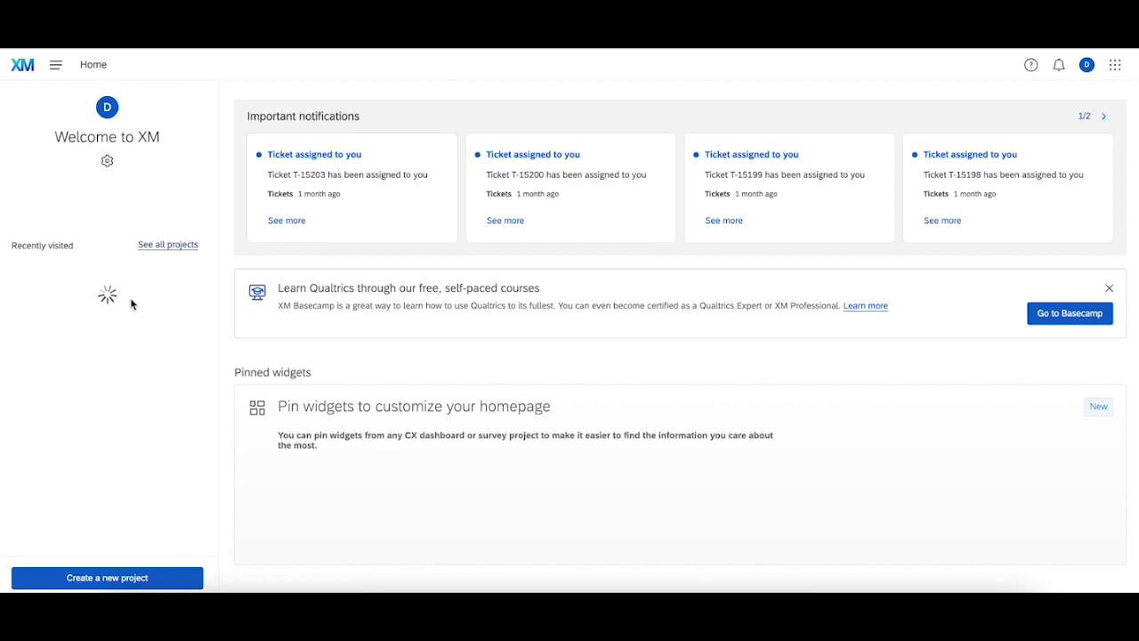
# Step: Reopen the Satisfaction Survey results dashboard and switch it into editing mode
pyautogui.click(109, 356)
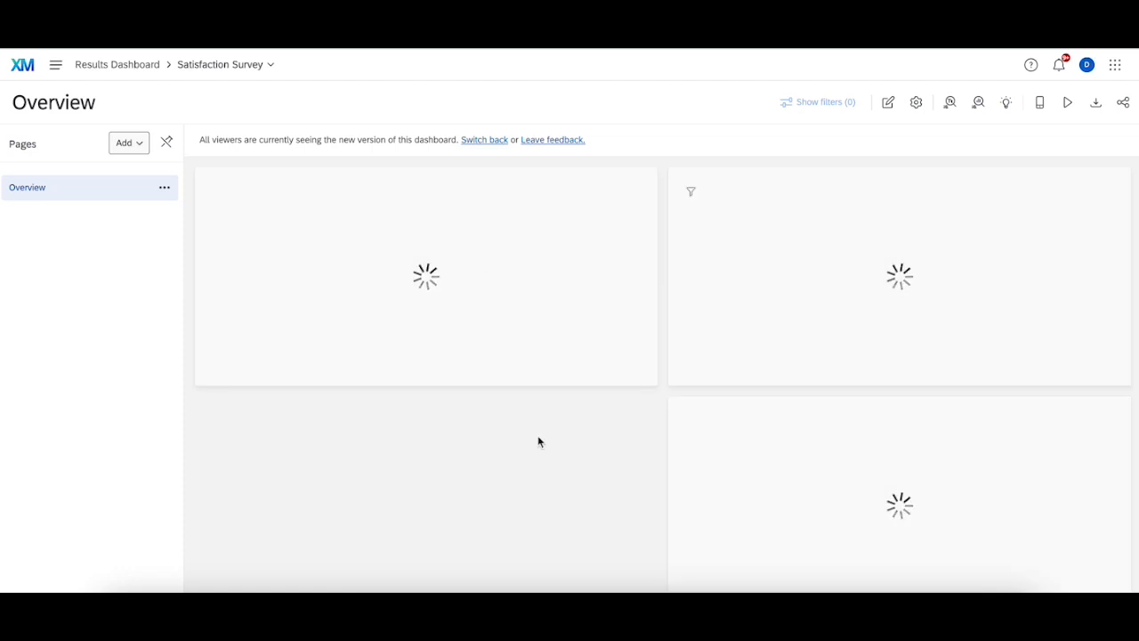
pyautogui.scroll(-1, 537, 442)
pyautogui.scroll(-2, 538, 442)
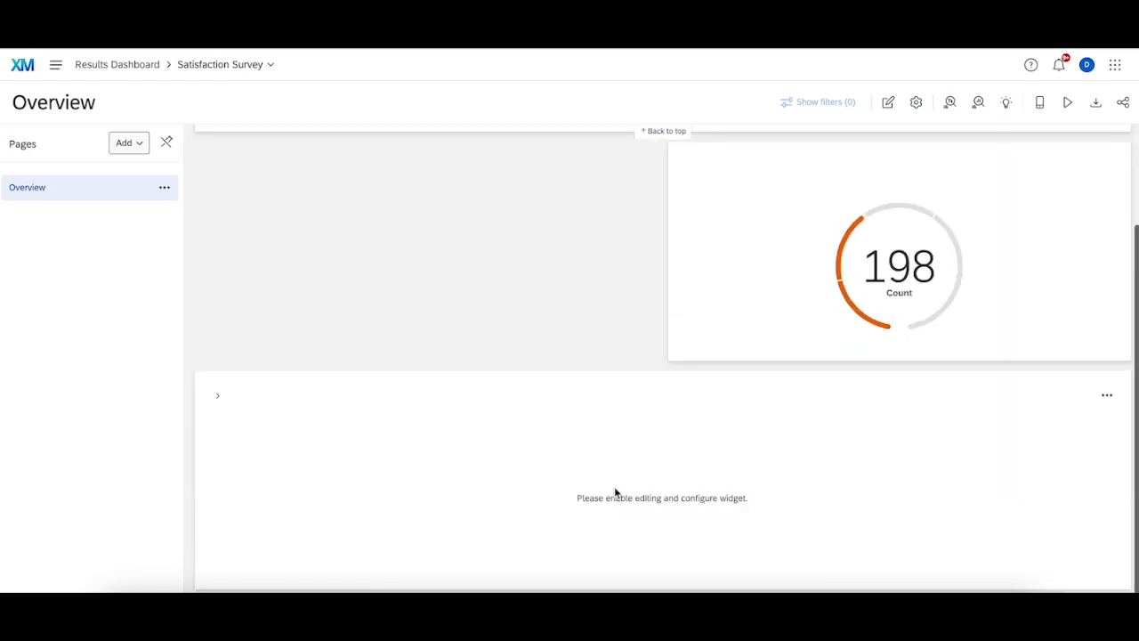
pyautogui.scroll(2, 597, 432)
pyautogui.click(889, 104)
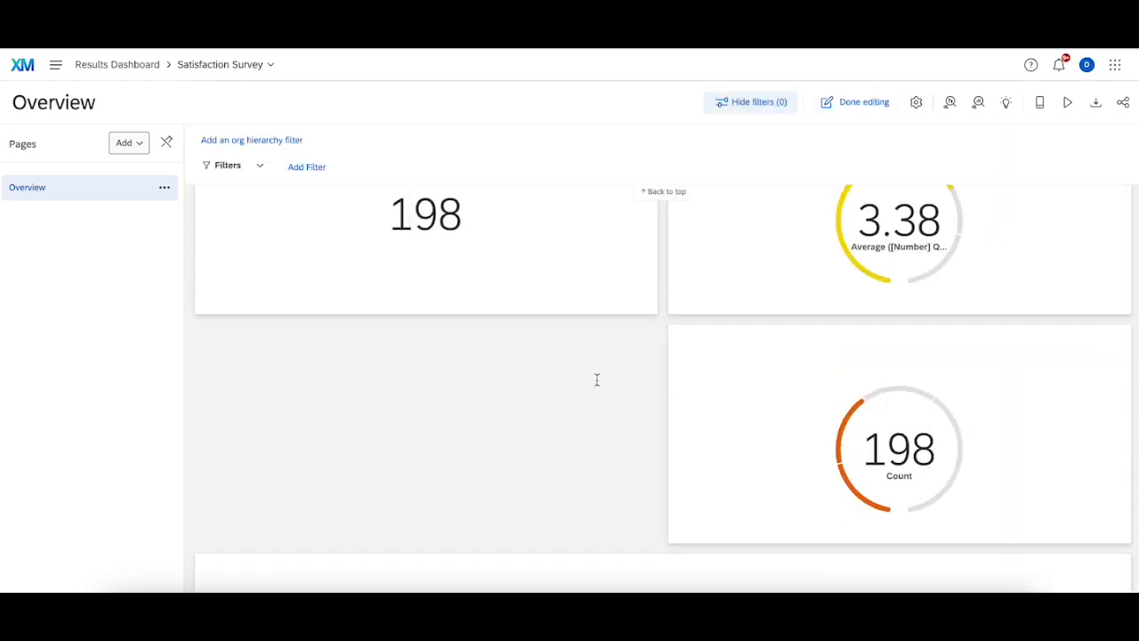
pyautogui.scroll(-3, 595, 379)
# Step: Add one more Number Chart widget with the Average metric and check its available fields
pyautogui.click(588, 572)
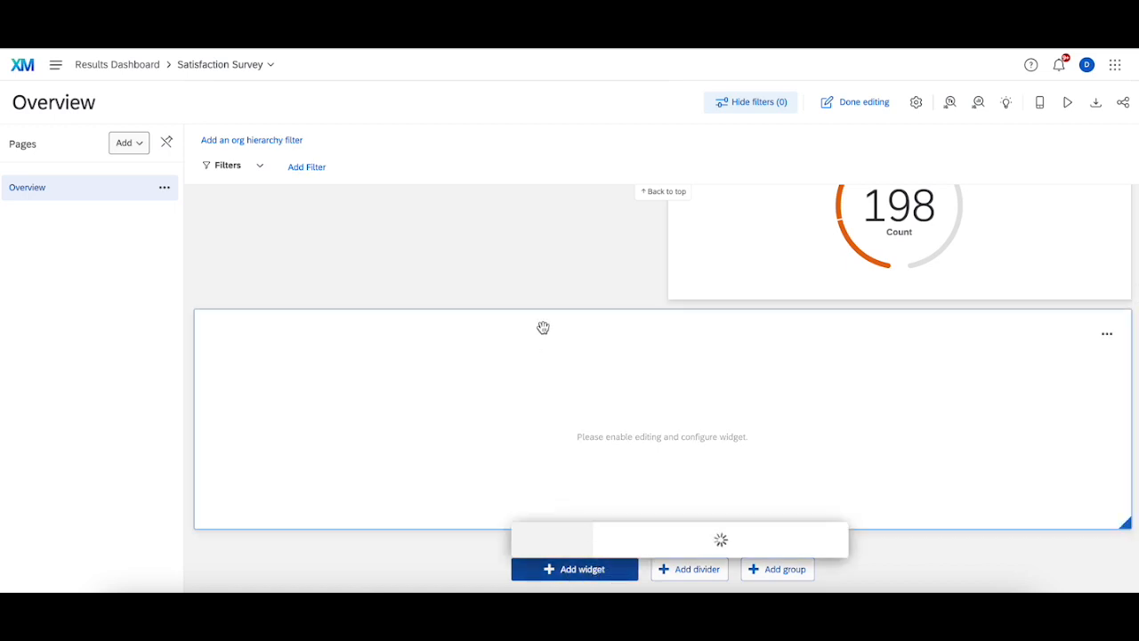
pyautogui.click(776, 93)
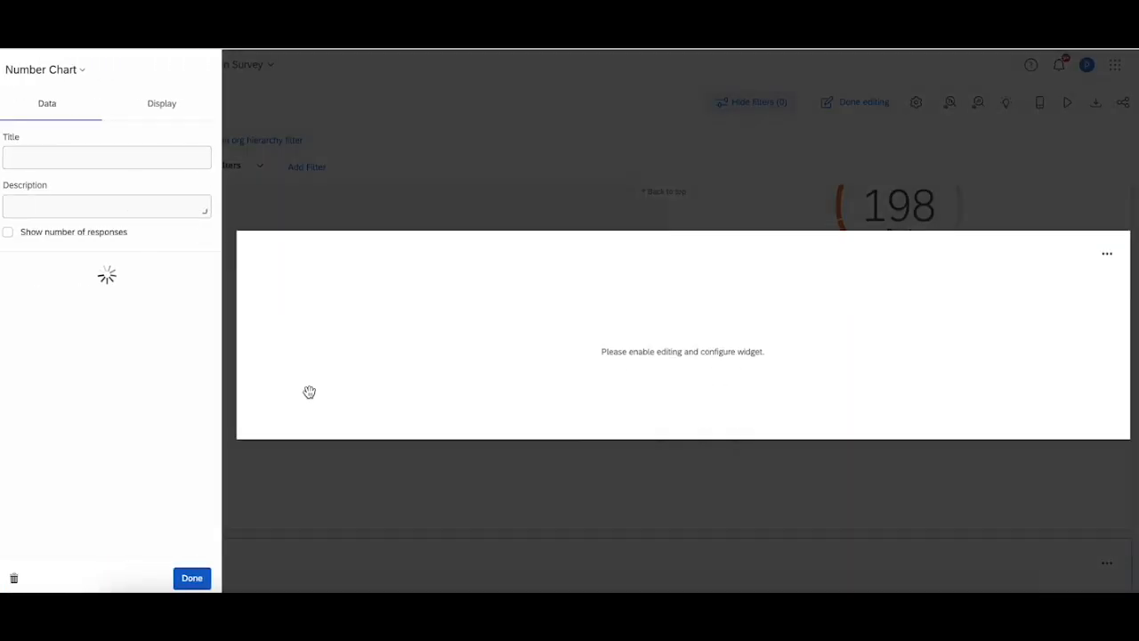
pyautogui.click(206, 268)
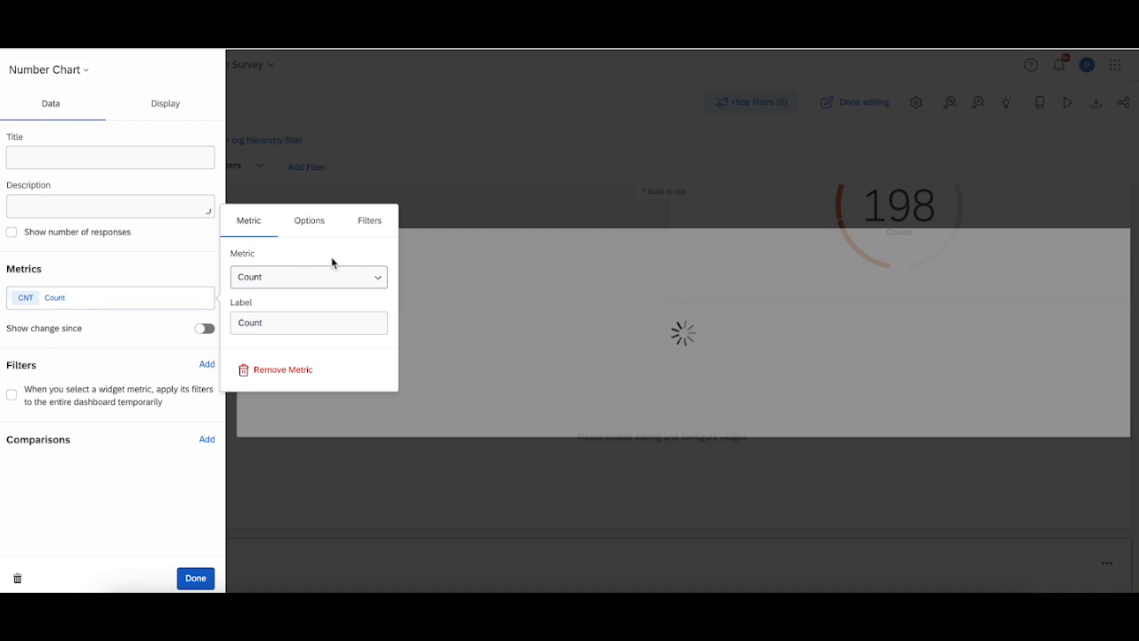
pyautogui.click(311, 276)
pyautogui.click(307, 333)
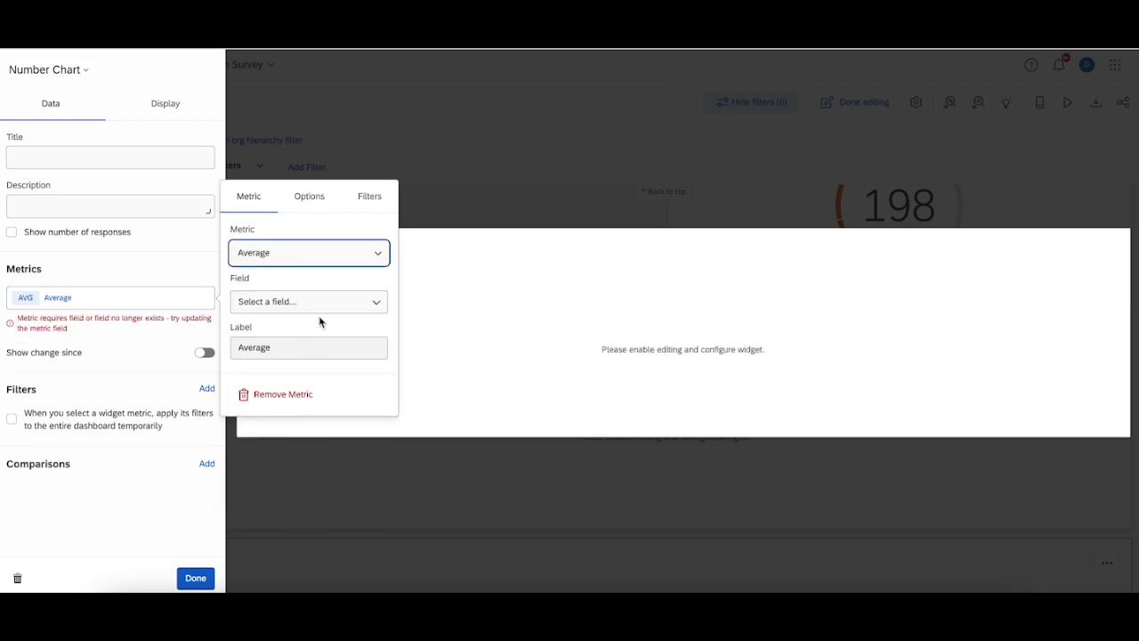
pyautogui.click(338, 301)
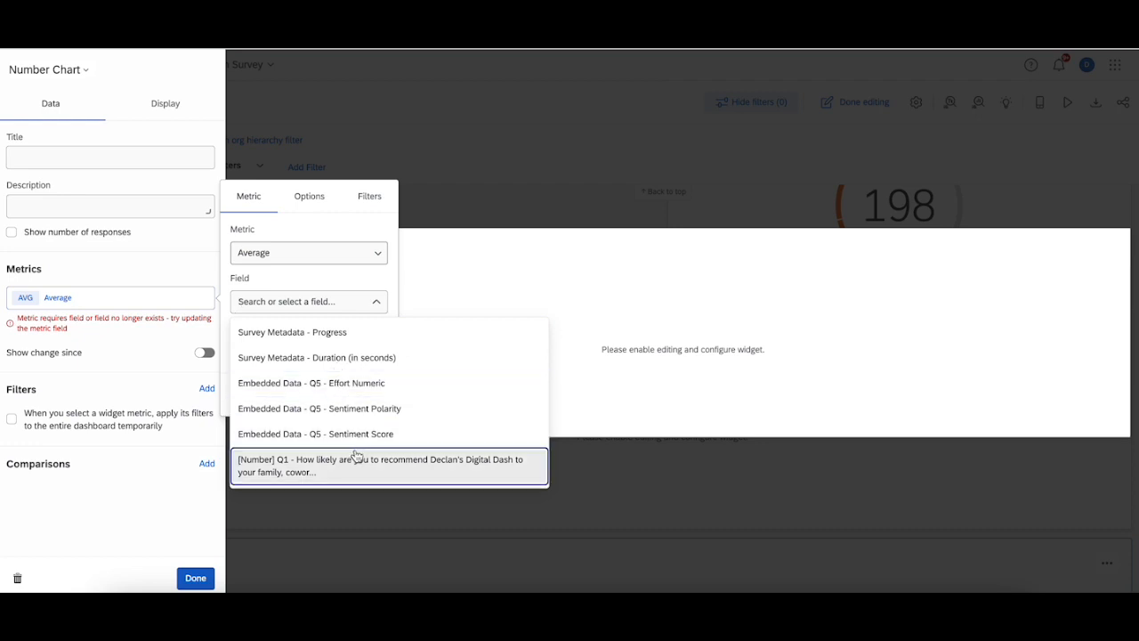
pyautogui.click(534, 198)
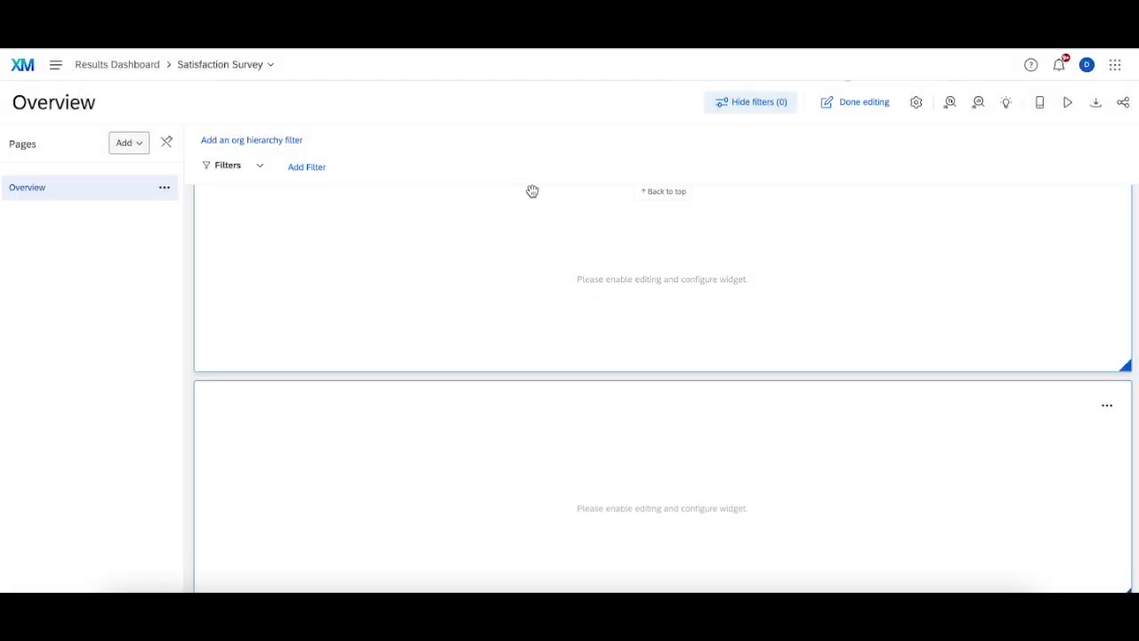
# Step: Open the dashboard data settings and review the Q2 field's type options and name
pyautogui.click(916, 101)
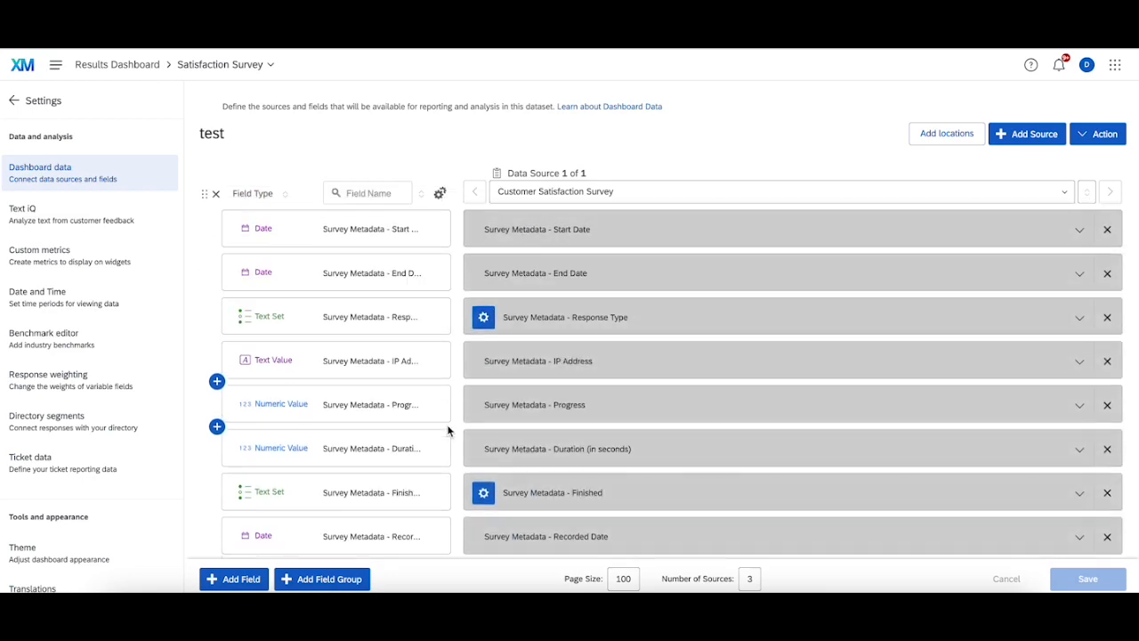
pyautogui.scroll(-4, 373, 449)
pyautogui.scroll(-4, 373, 449)
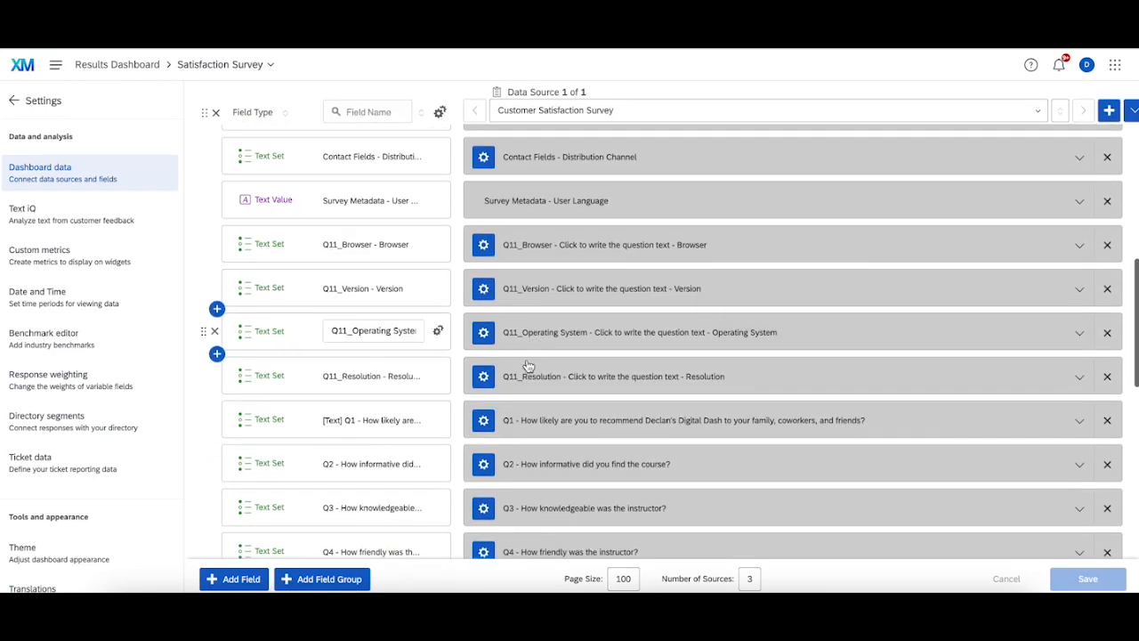
pyautogui.click(272, 463)
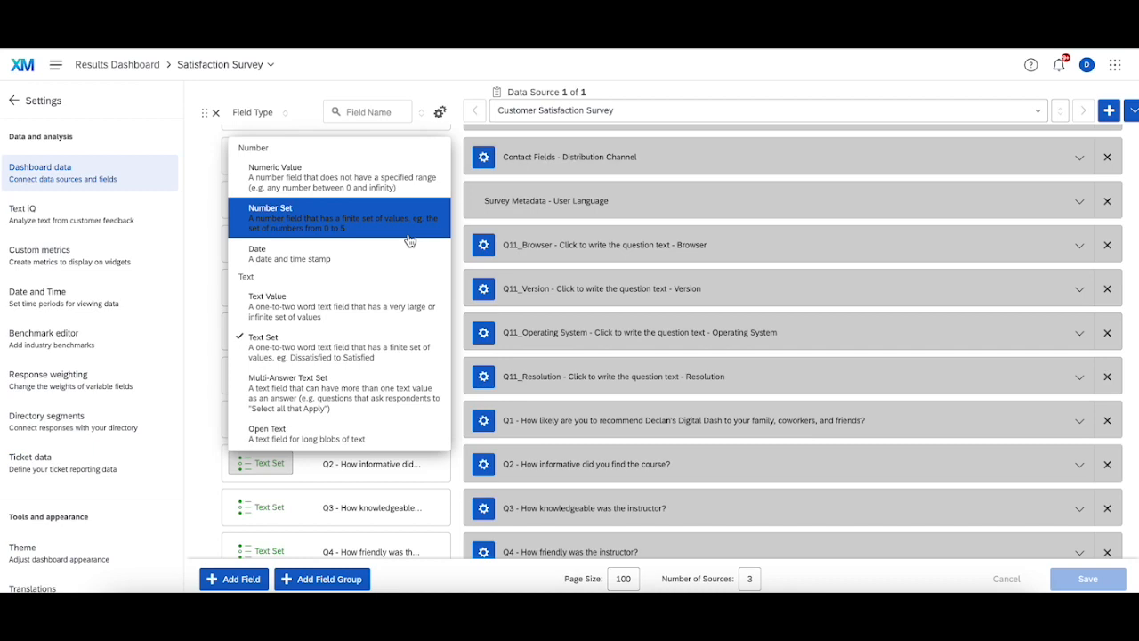
pyautogui.click(355, 463)
pyautogui.click(354, 463)
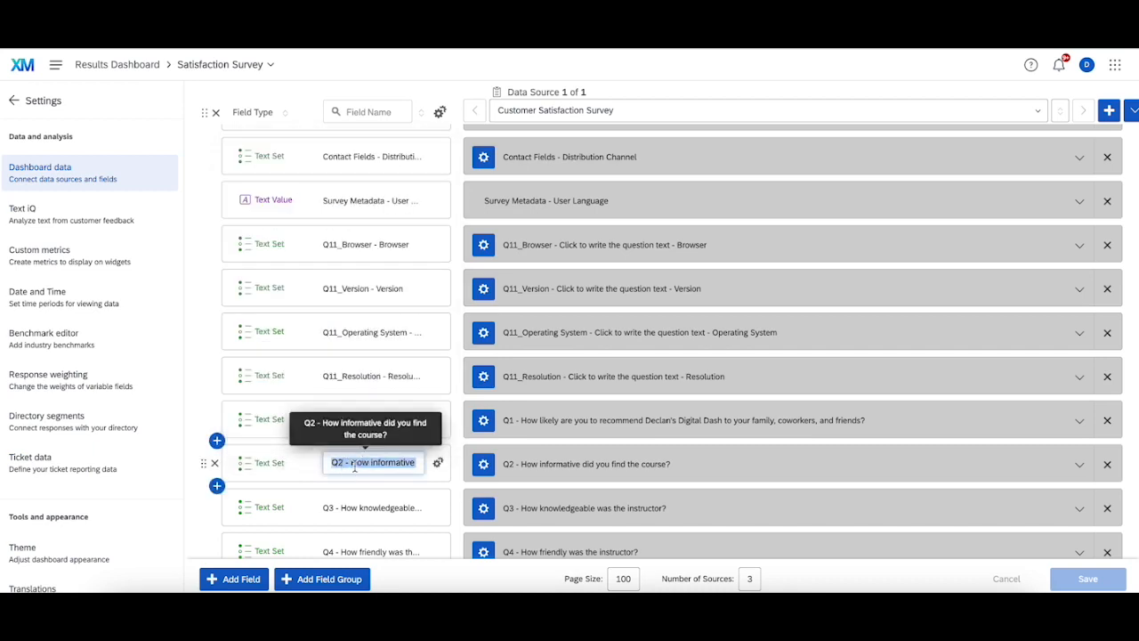
# Step: Add a new dashboard field named "[Number] Q2 - How informative" and set its type to Number Set
pyautogui.scroll(-10, 354, 466)
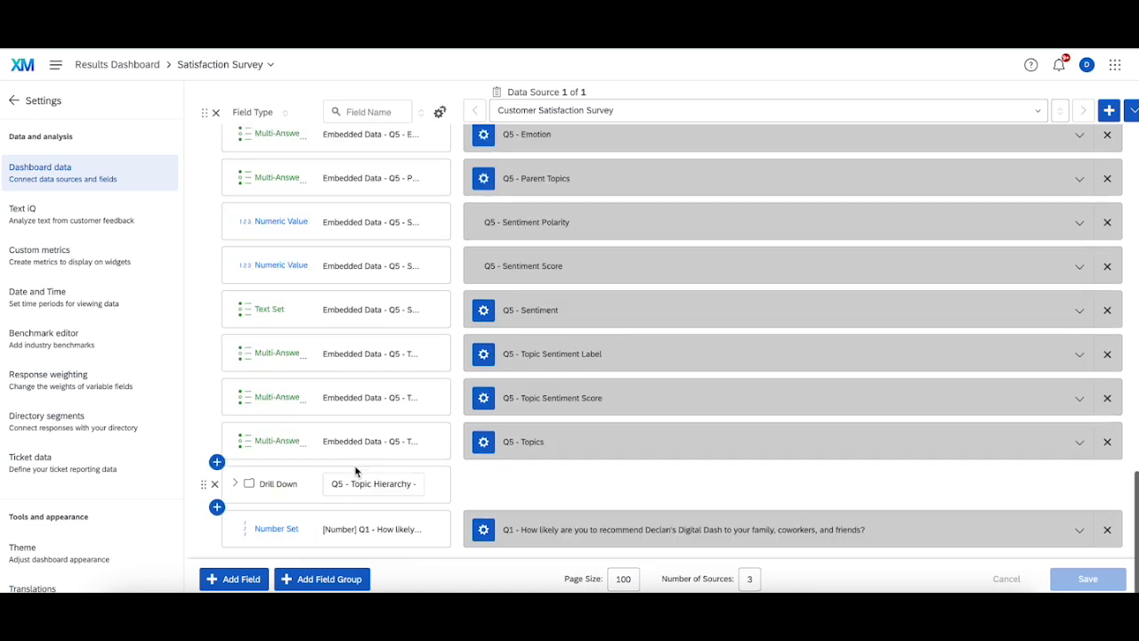
pyautogui.click(241, 579)
pyautogui.write('Q2 - How informative did you find the course?')
pyautogui.write('[N')
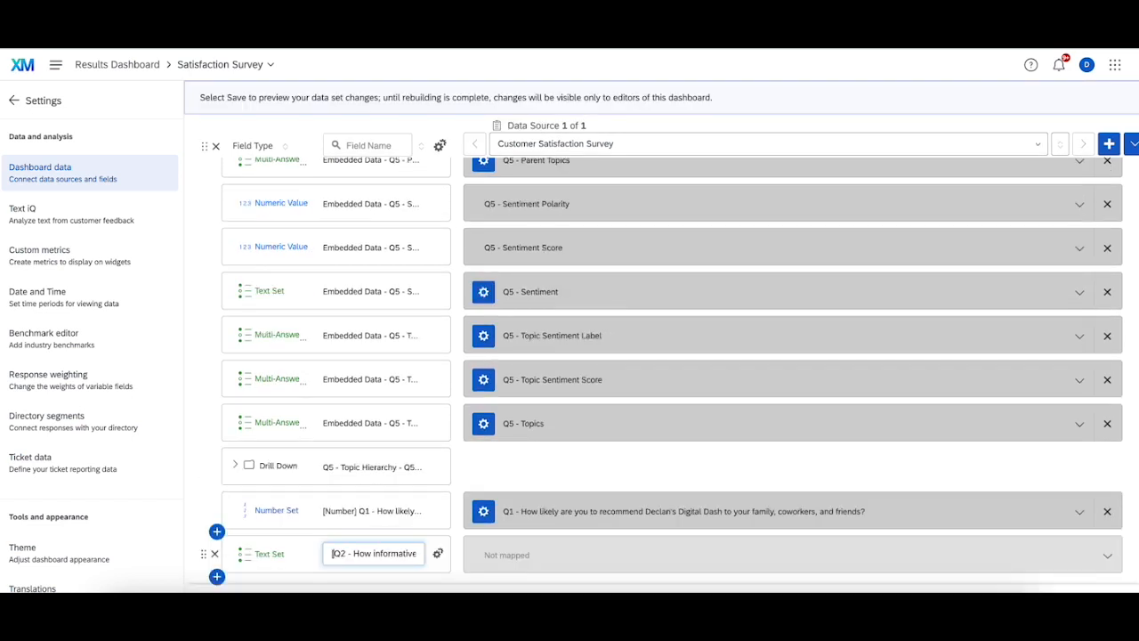
pyautogui.write('umber]')
pyautogui.click(267, 554)
pyautogui.click(321, 309)
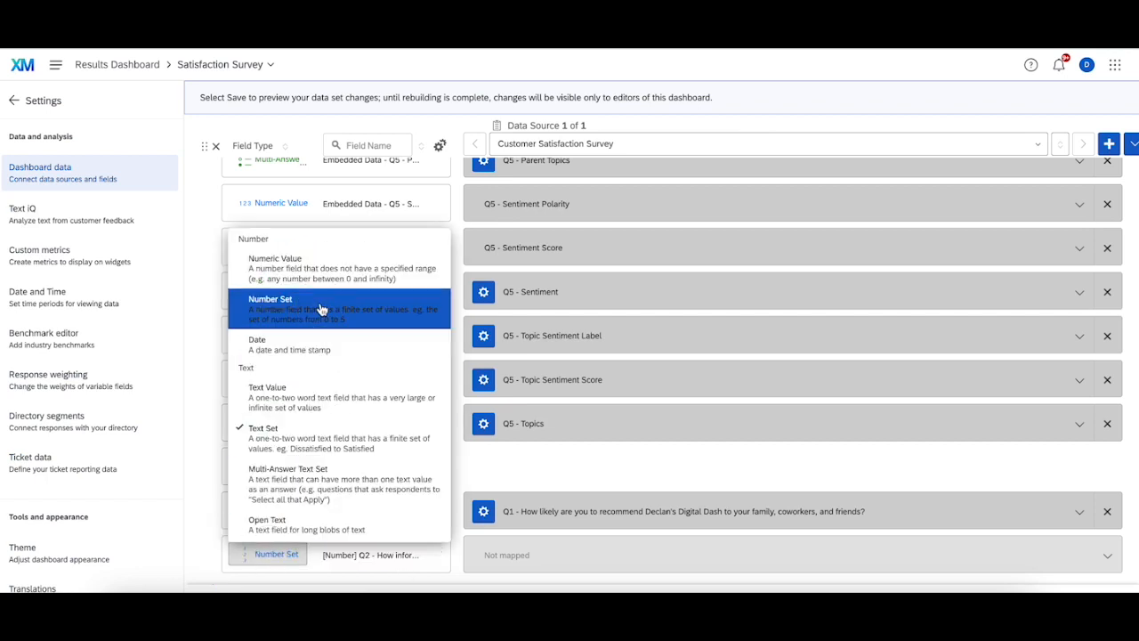
# Step: Map the new field to the Q2 - How informative did you find the course? question, save the data settings and return to the dashboard
pyautogui.click(596, 562)
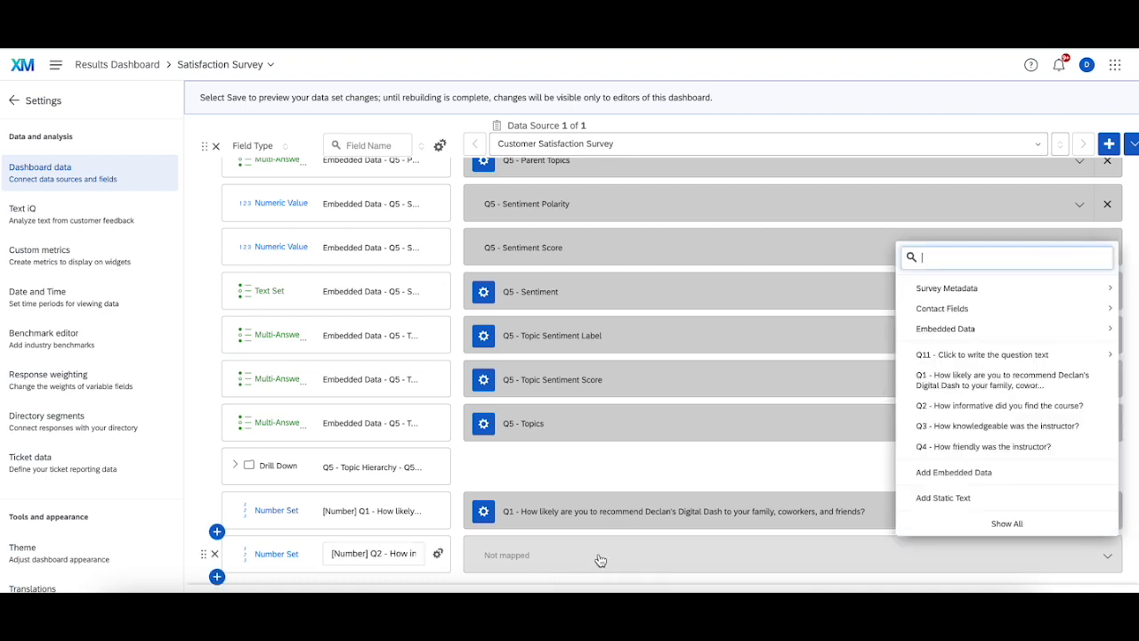
pyautogui.click(958, 405)
pyautogui.scroll(-1, 793, 529)
pyautogui.click(1109, 578)
pyautogui.click(764, 437)
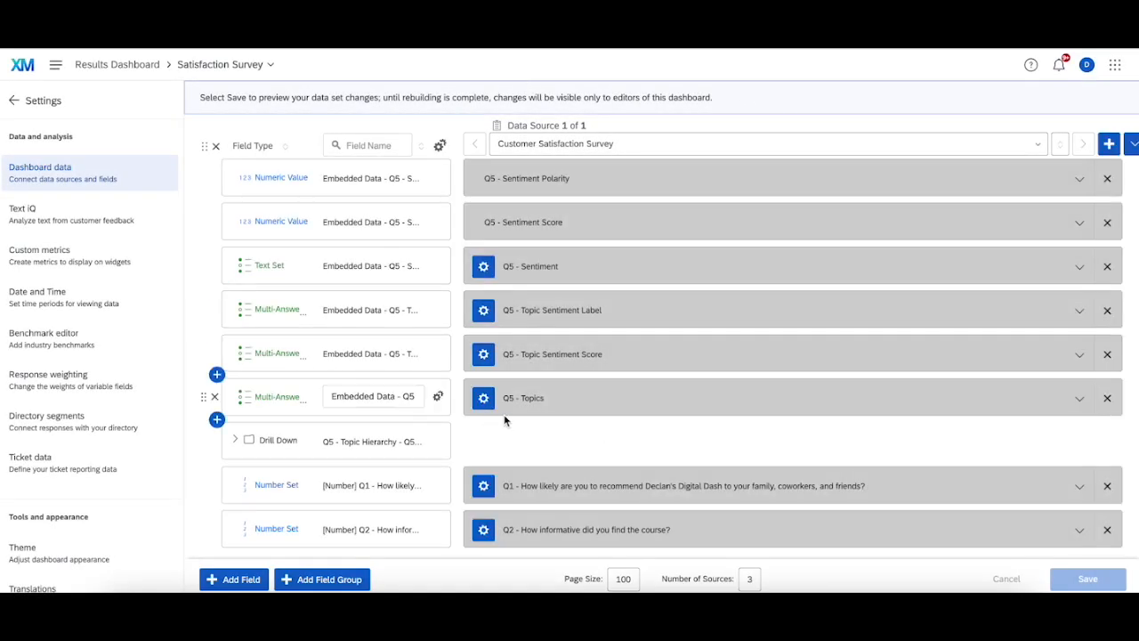
pyautogui.click(13, 100)
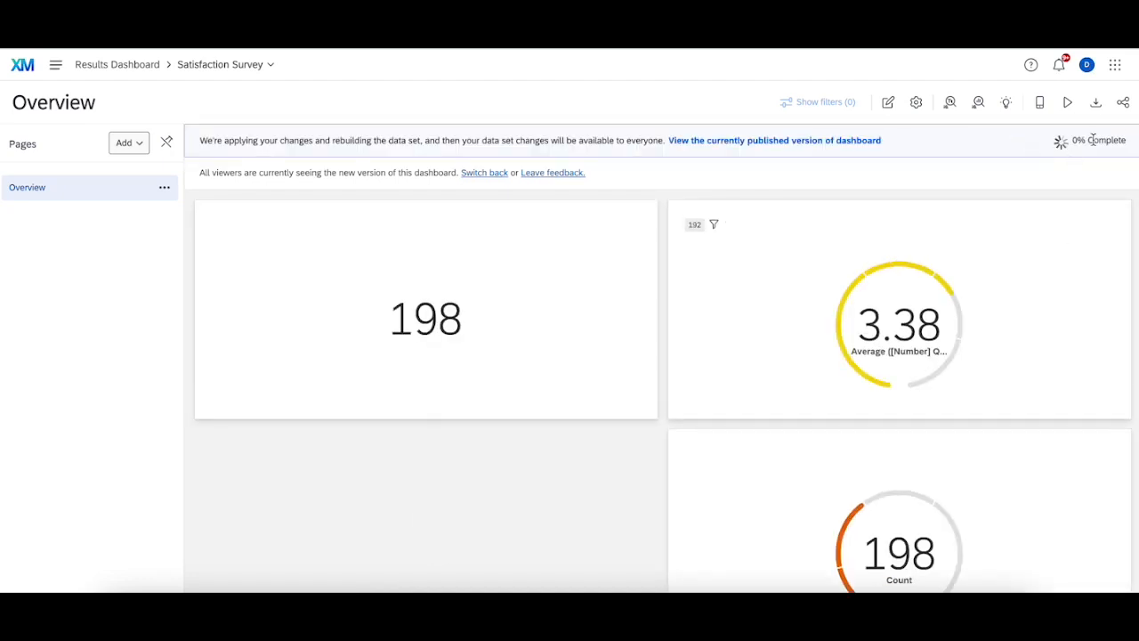
# Step: Enter editing mode and try to remove the unconfigured widget at the bottom of the dashboard
pyautogui.scroll(-5, 1012, 222)
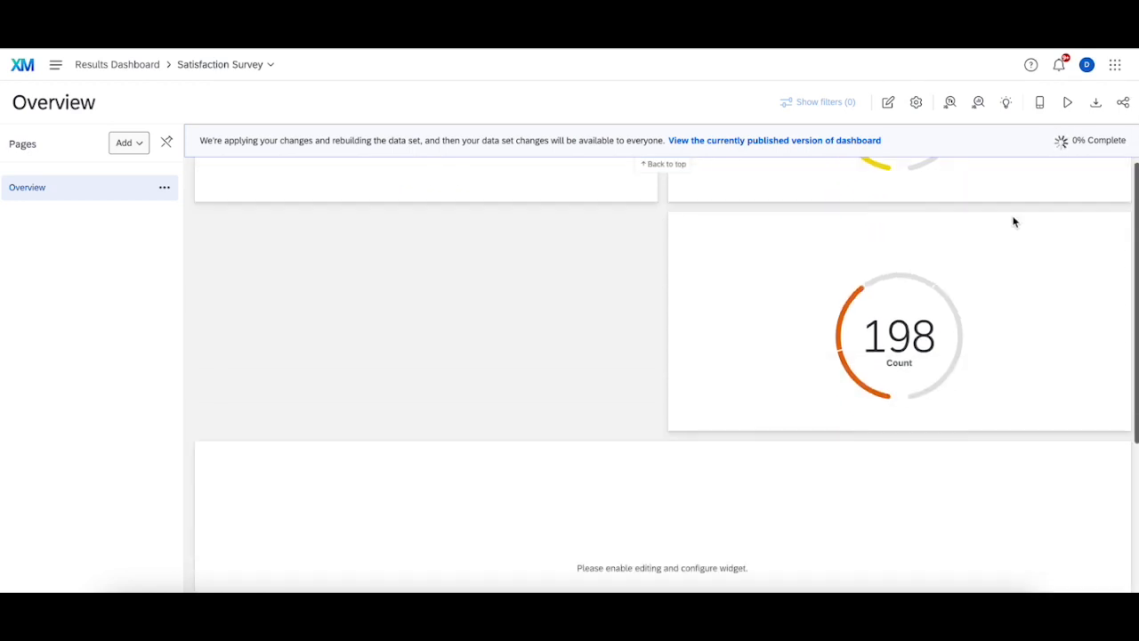
pyautogui.click(888, 101)
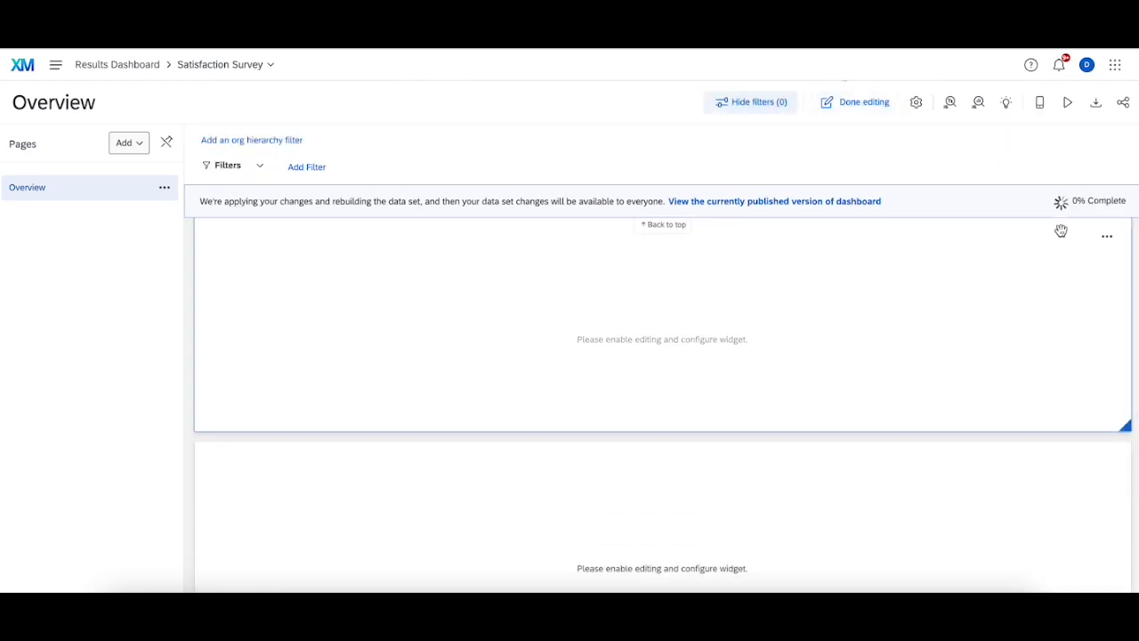
pyautogui.click(1105, 343)
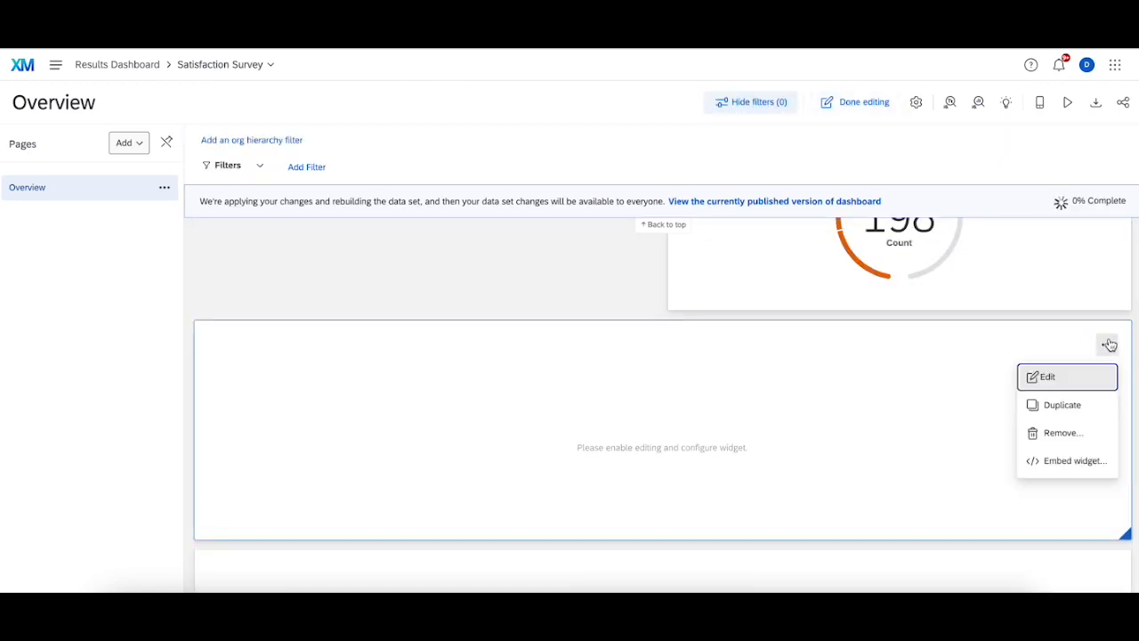
pyautogui.click(1068, 433)
pyautogui.click(662, 389)
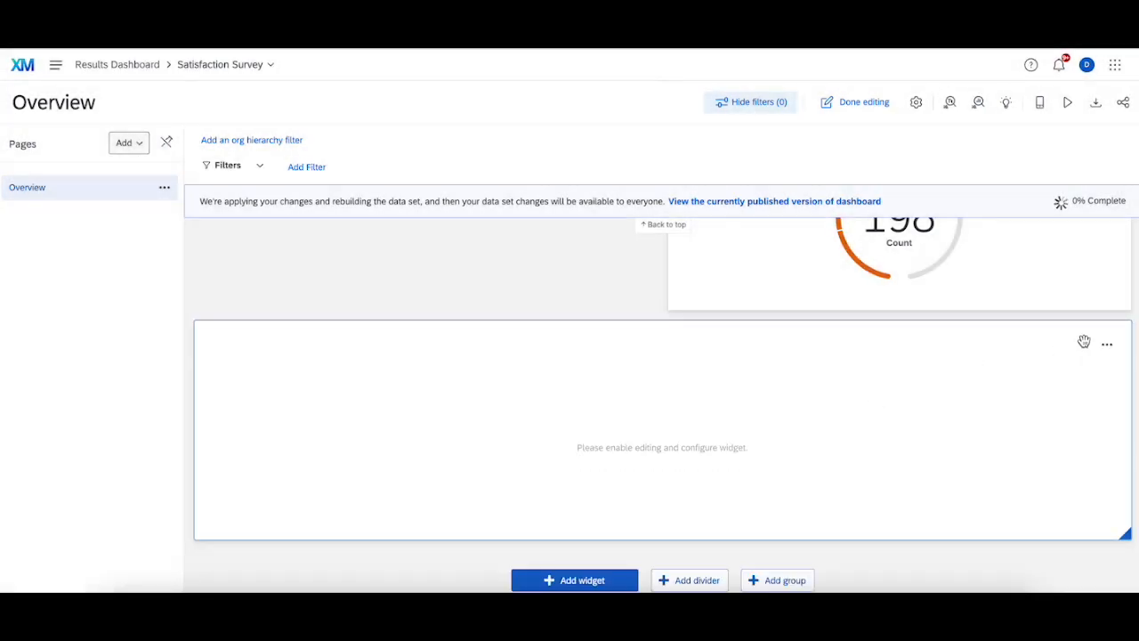
# Step: Set the unconfigured Number Chart's Average metric field to [Number] Q2 - How informative did you find the course? and resize it to half width
pyautogui.click(1107, 349)
pyautogui.click(1059, 374)
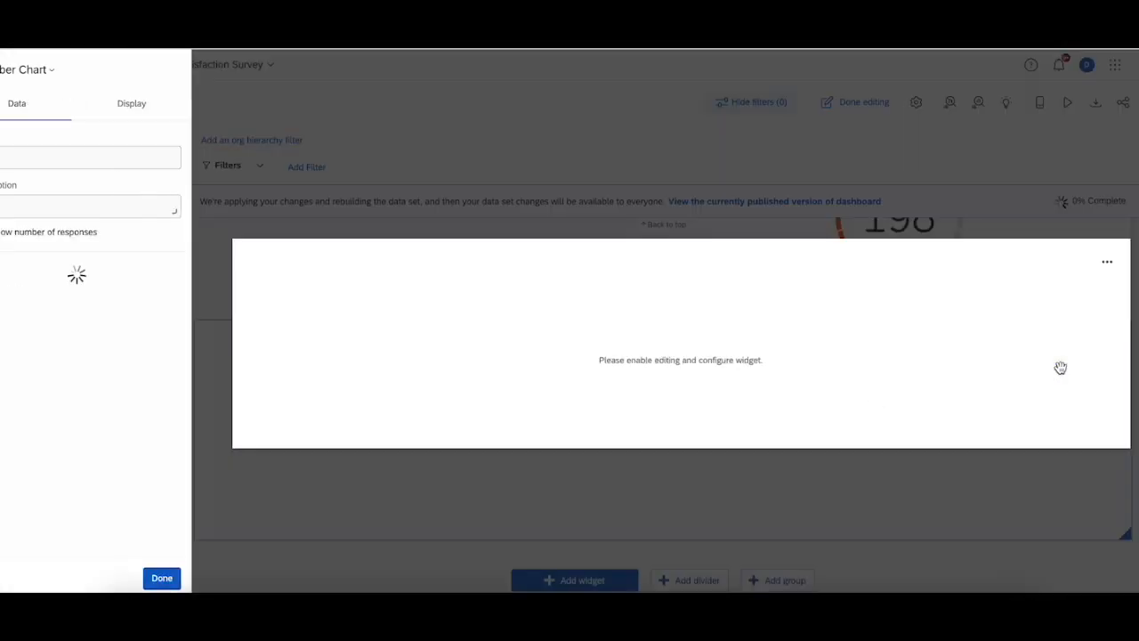
pyautogui.click(150, 305)
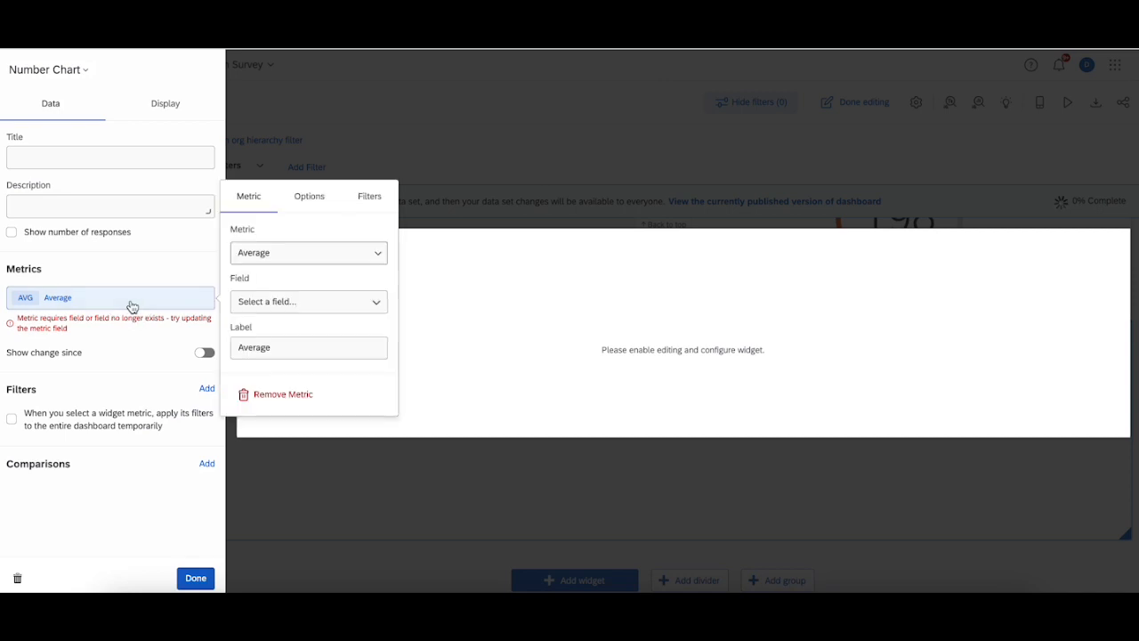
pyautogui.click(285, 304)
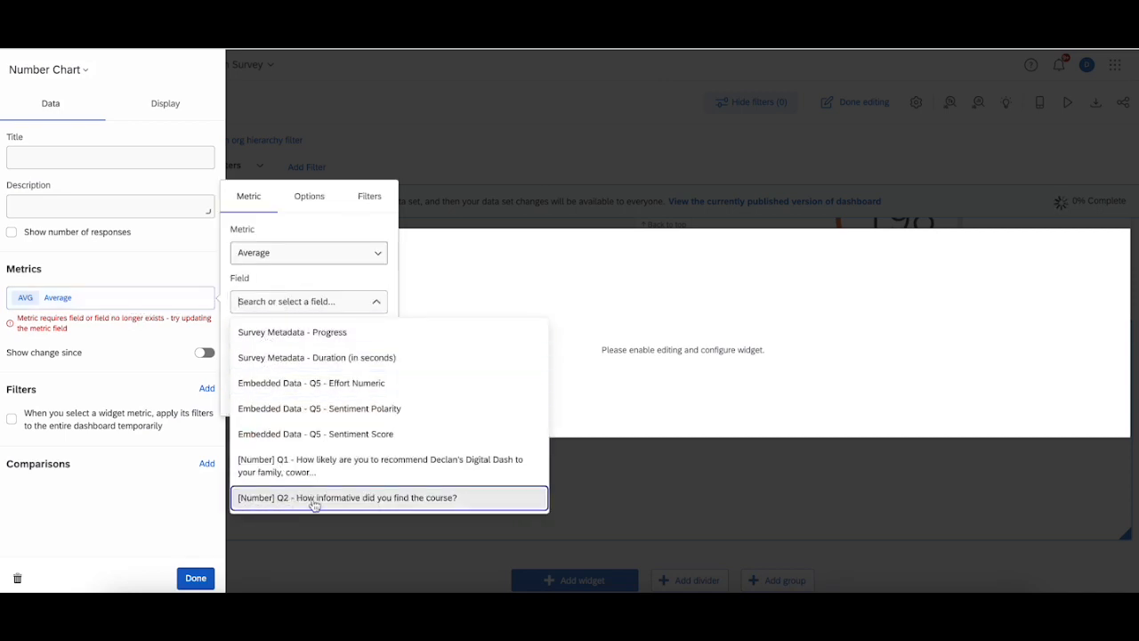
pyautogui.click(267, 500)
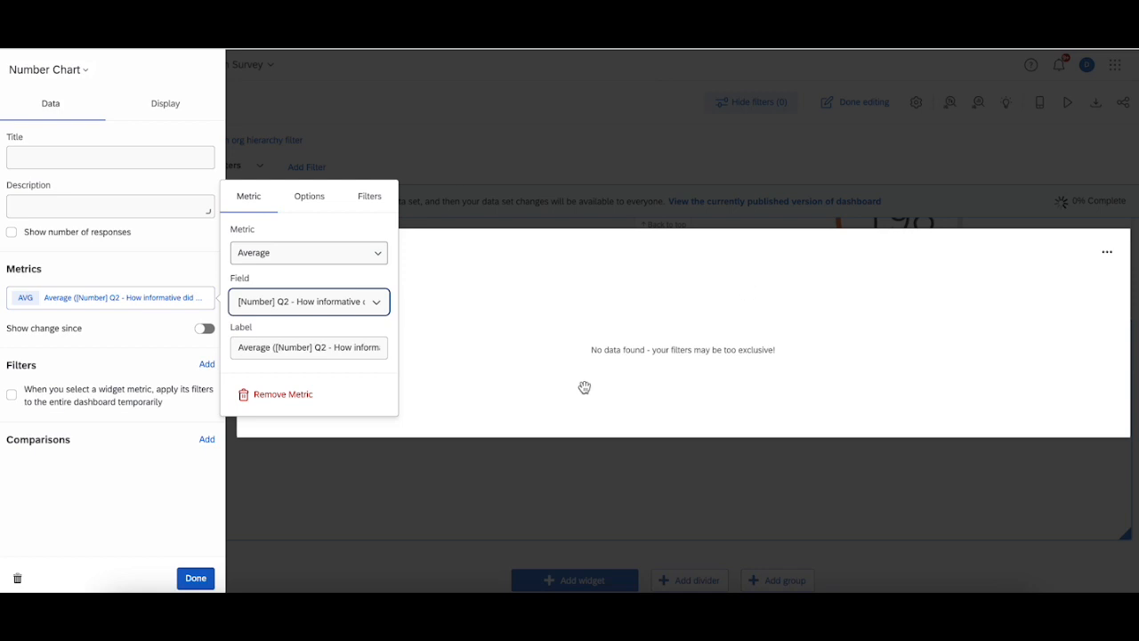
pyautogui.click(881, 188)
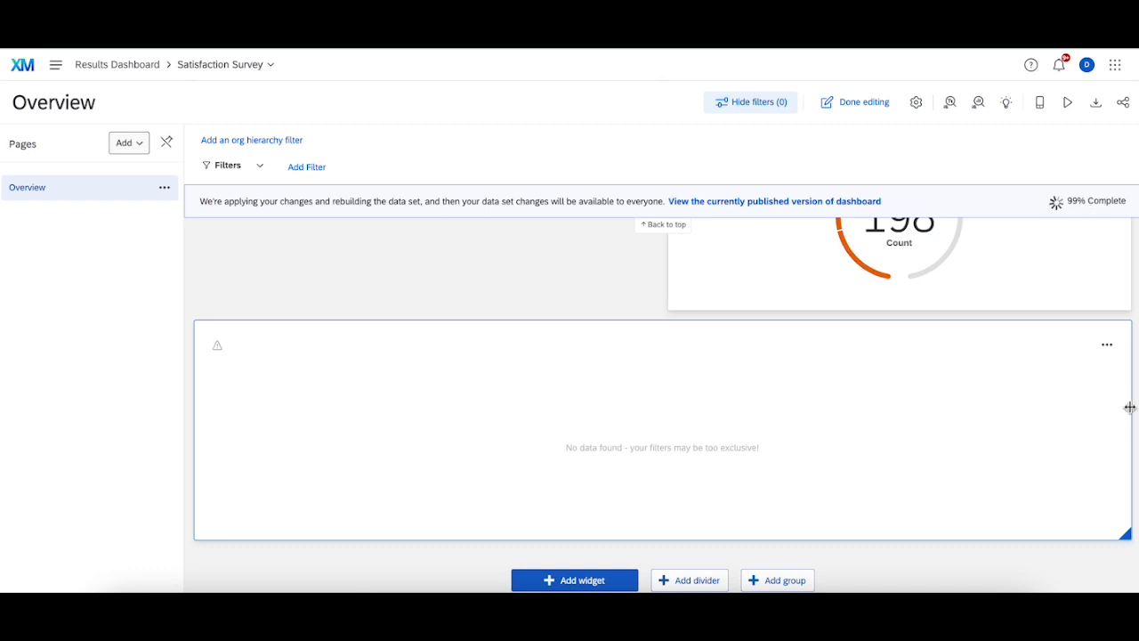
pyautogui.moveTo(1126, 411); pyautogui.dragTo(603, 394)
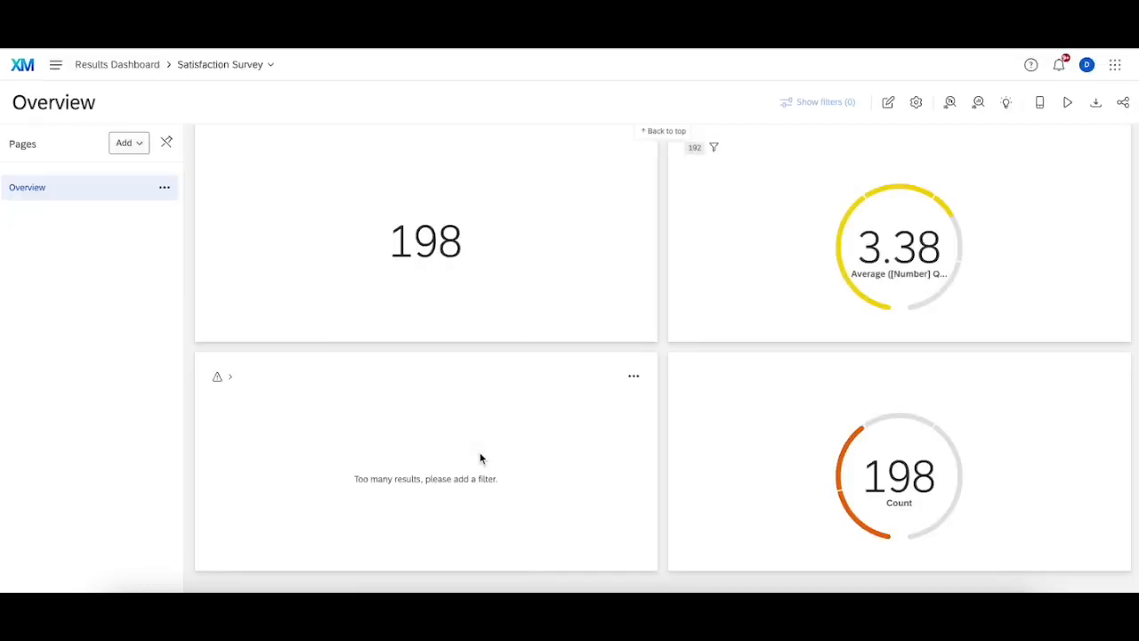
# Step: Add a Dataset Source filter to the Q2 average widget
pyautogui.click(888, 103)
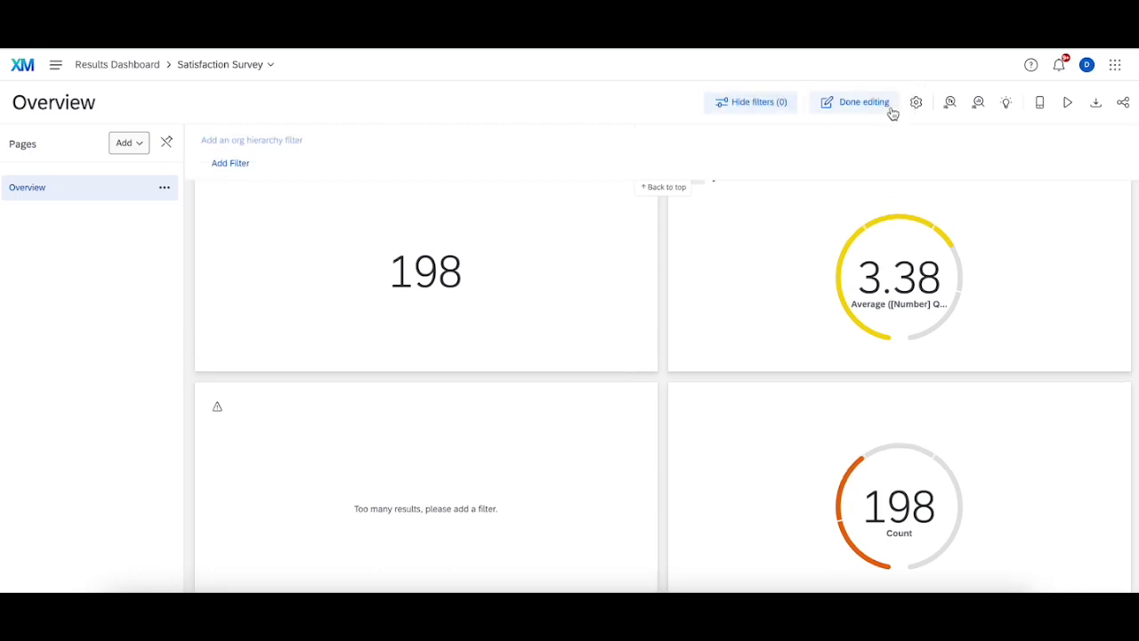
pyautogui.click(634, 405)
pyautogui.click(663, 438)
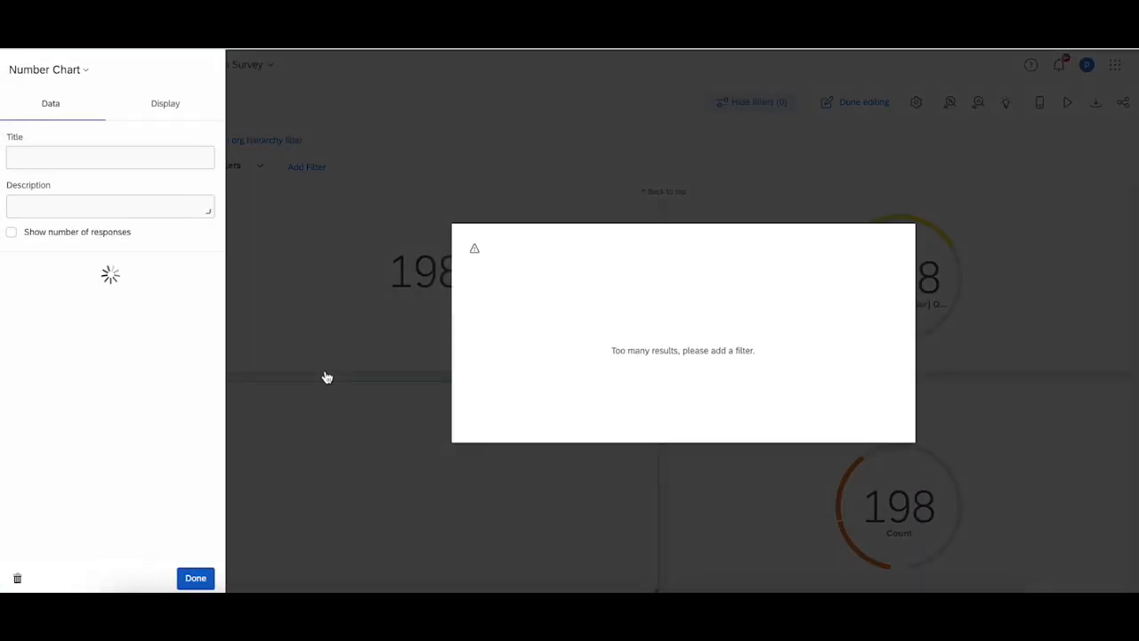
pyautogui.click(209, 364)
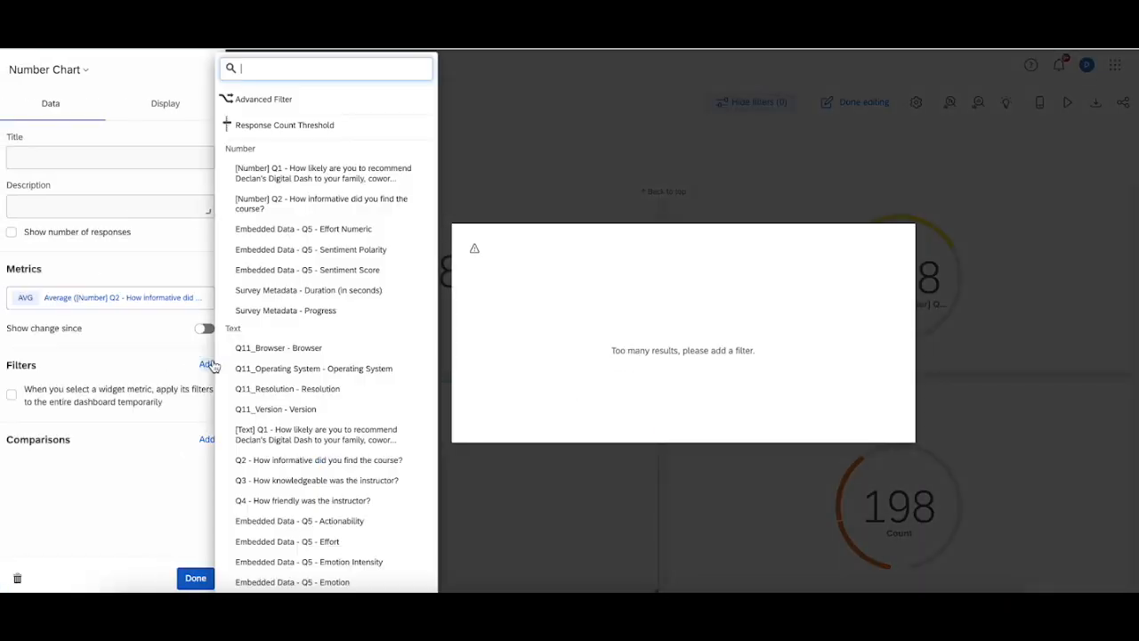
pyautogui.write('data')
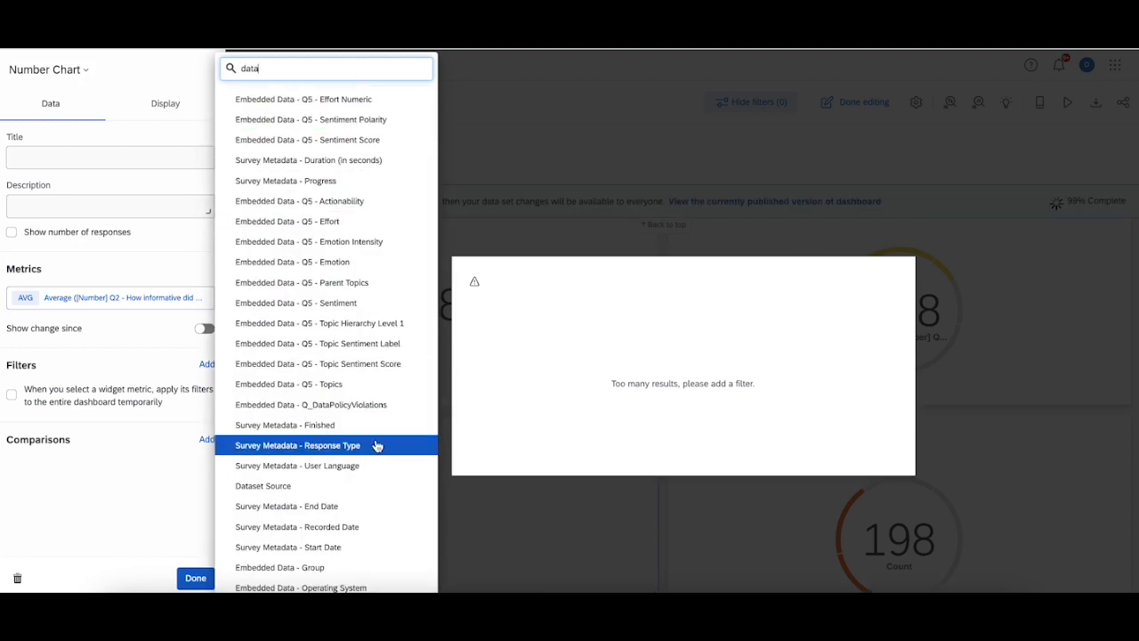
pyautogui.click(343, 488)
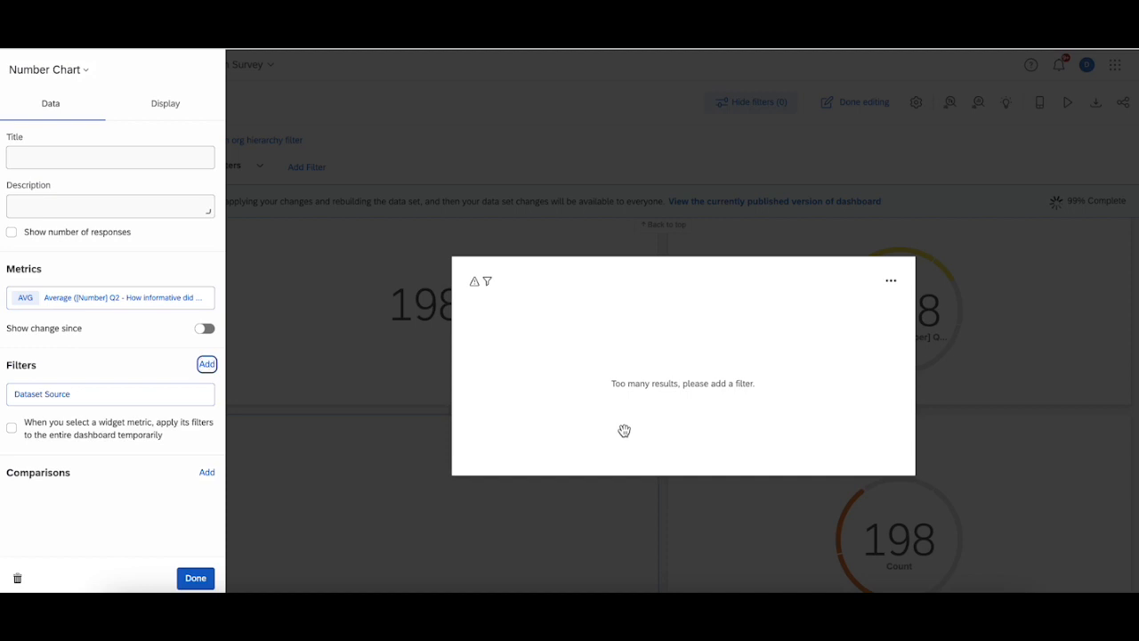
pyautogui.click(463, 198)
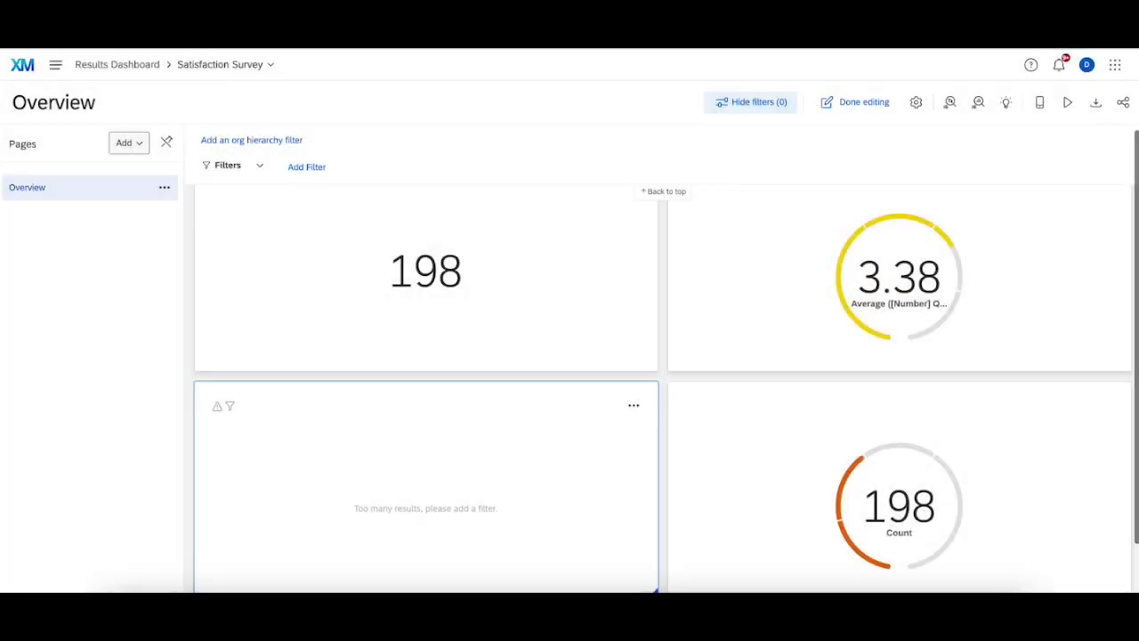
pyautogui.press('super+r')
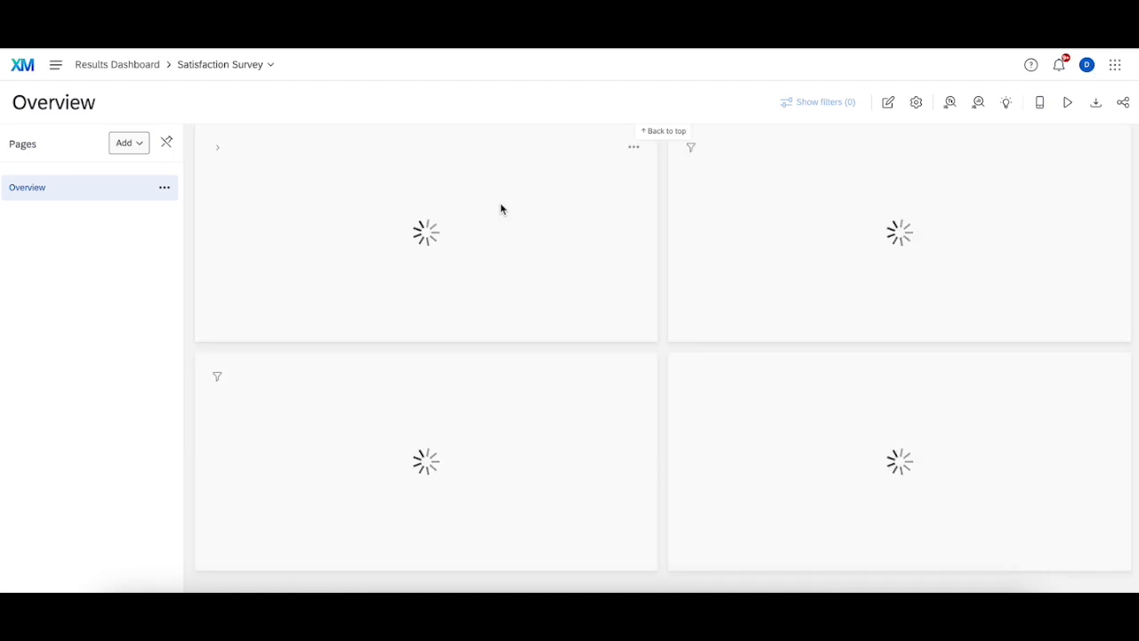
# Step: Remove the Dataset Source filter from the Q2 average widget
pyautogui.click(890, 101)
pyautogui.click(633, 405)
pyautogui.click(669, 437)
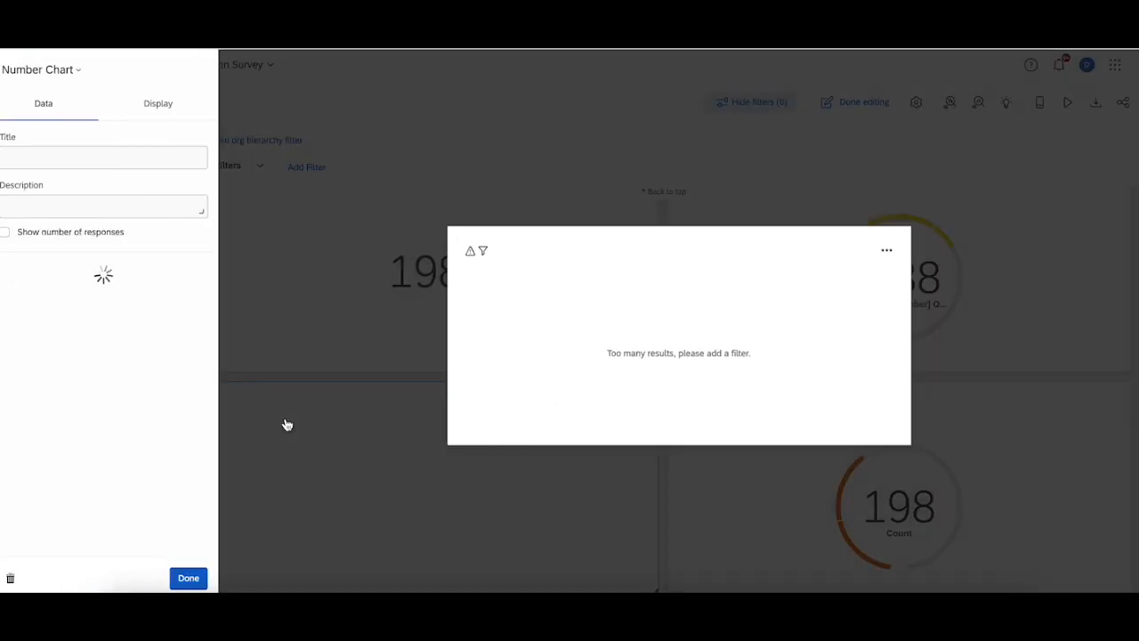
pyautogui.click(116, 402)
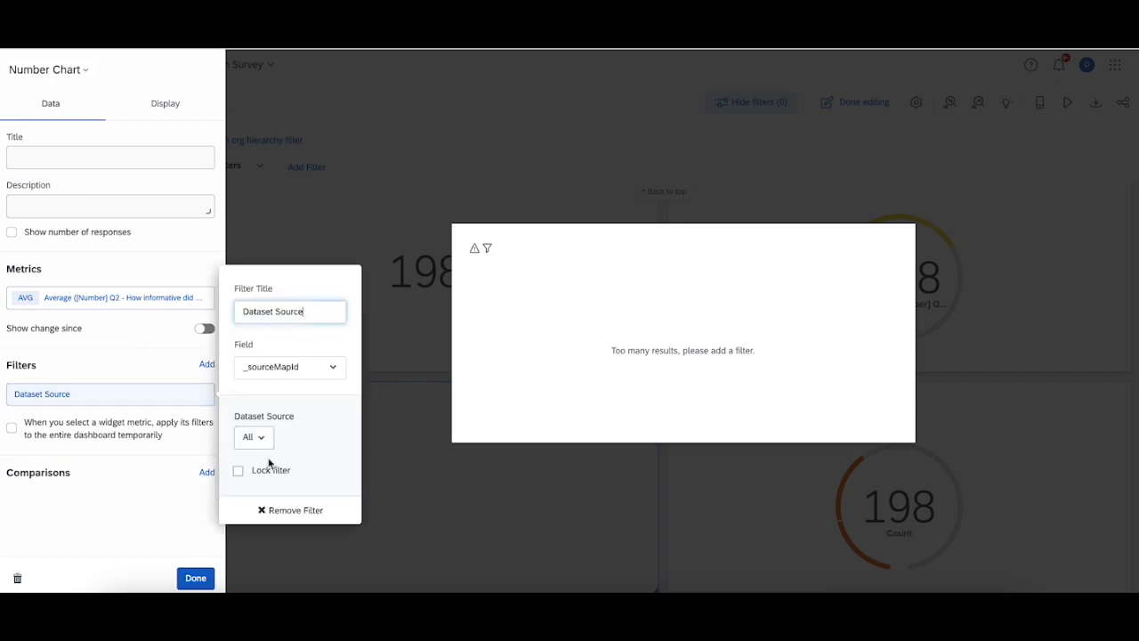
pyautogui.click(289, 510)
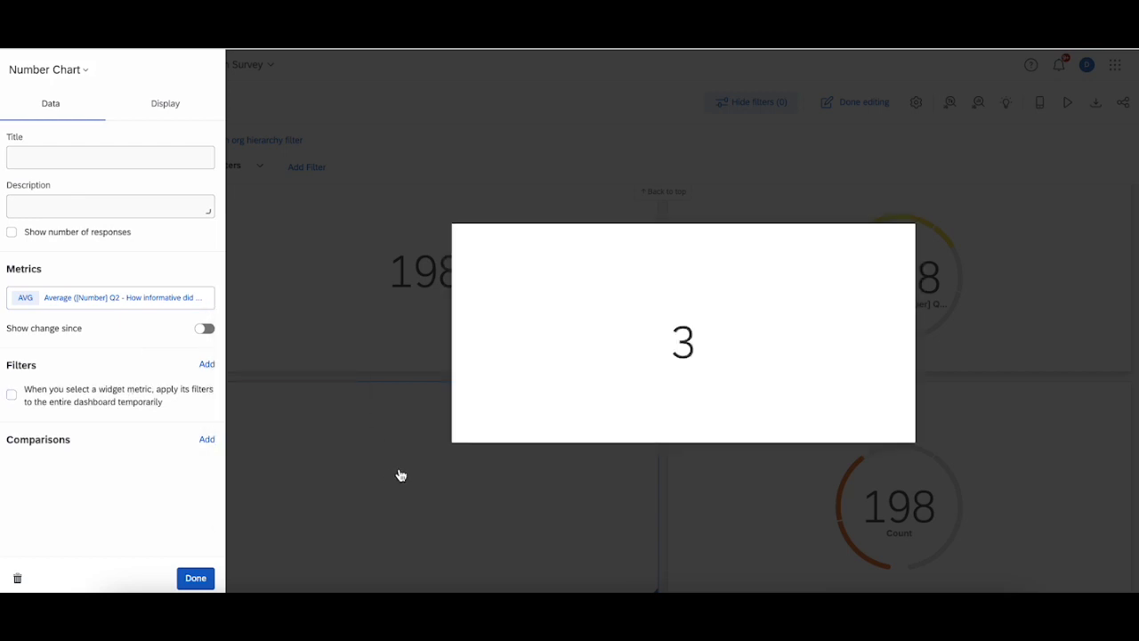
# Step: Adjust the Q2 average metric's options so the value shows decimal places
pyautogui.click(106, 300)
pyautogui.click(304, 220)
pyautogui.click(307, 328)
pyautogui.click(305, 327)
pyautogui.click(450, 173)
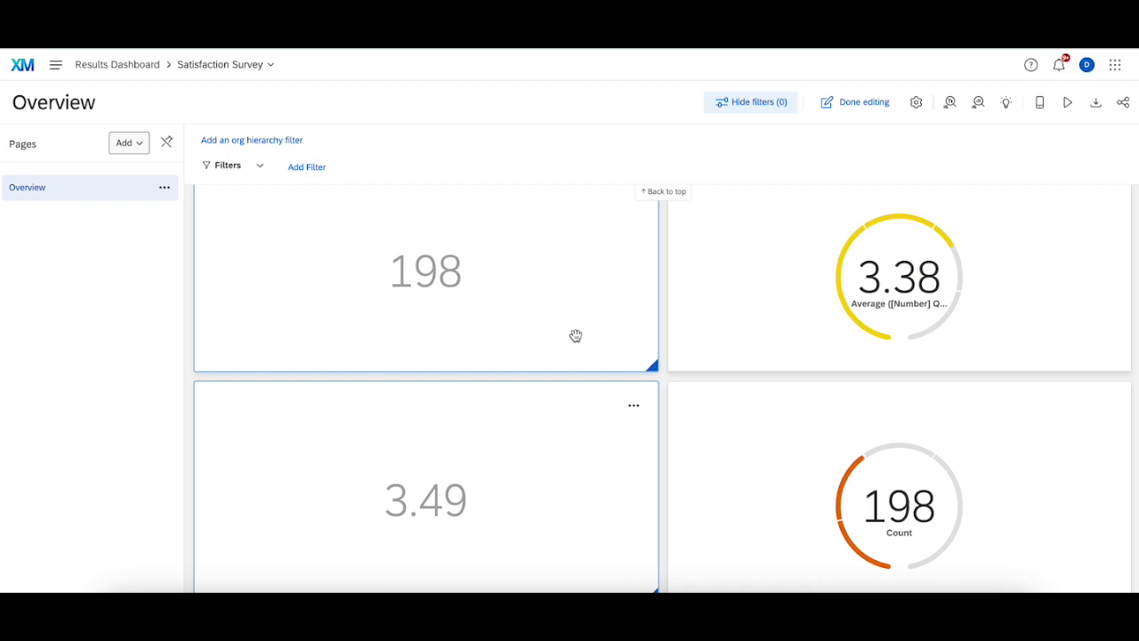
pyautogui.scroll(-2, 576, 336)
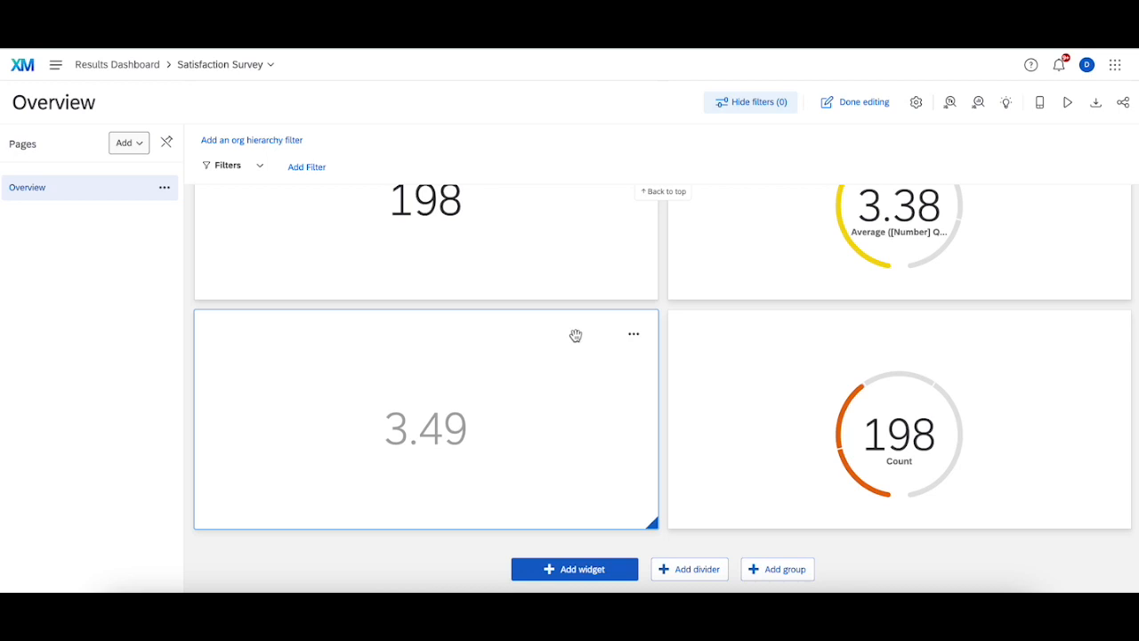
pyautogui.scroll(2, 576, 335)
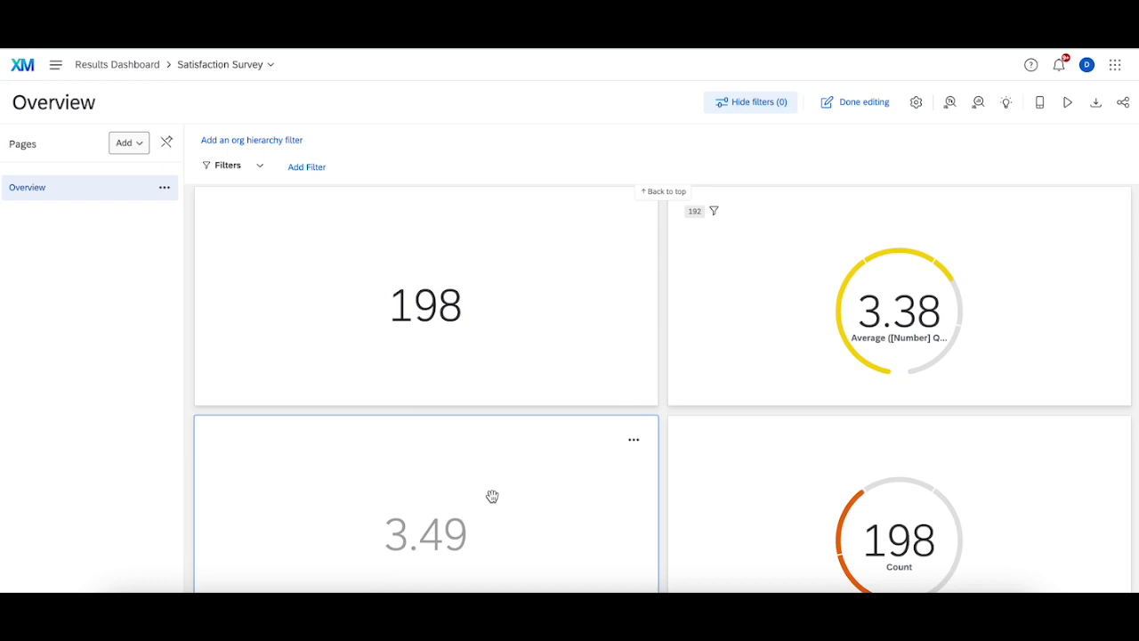
pyautogui.scroll(-2, 622, 480)
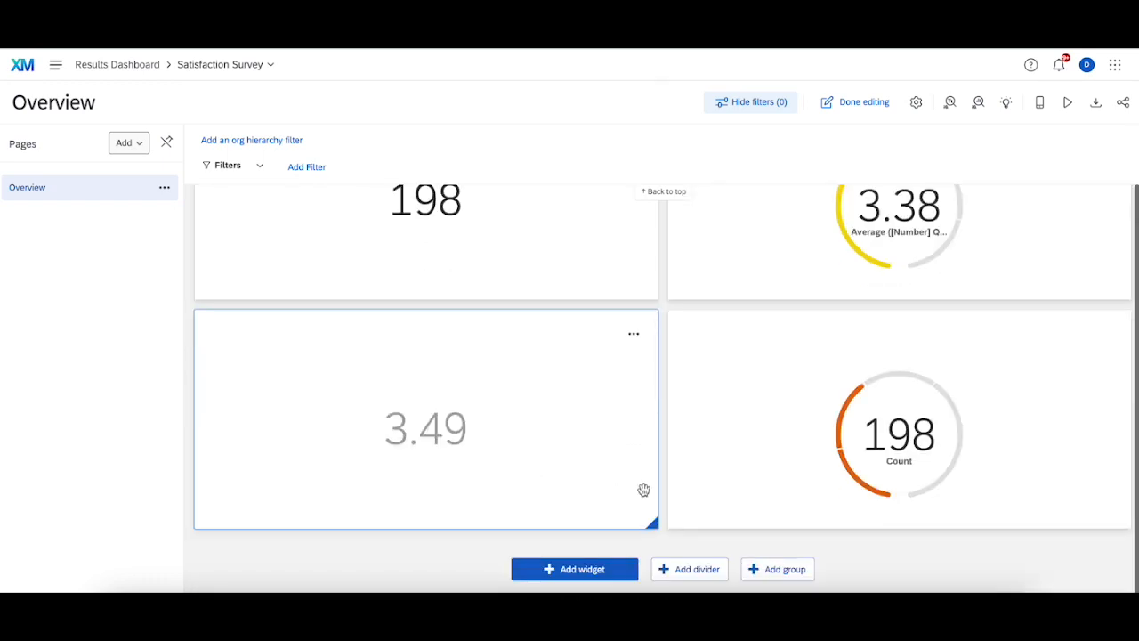
# Step: Add a new Number Chart widget and set its metric to Average
pyautogui.click(587, 576)
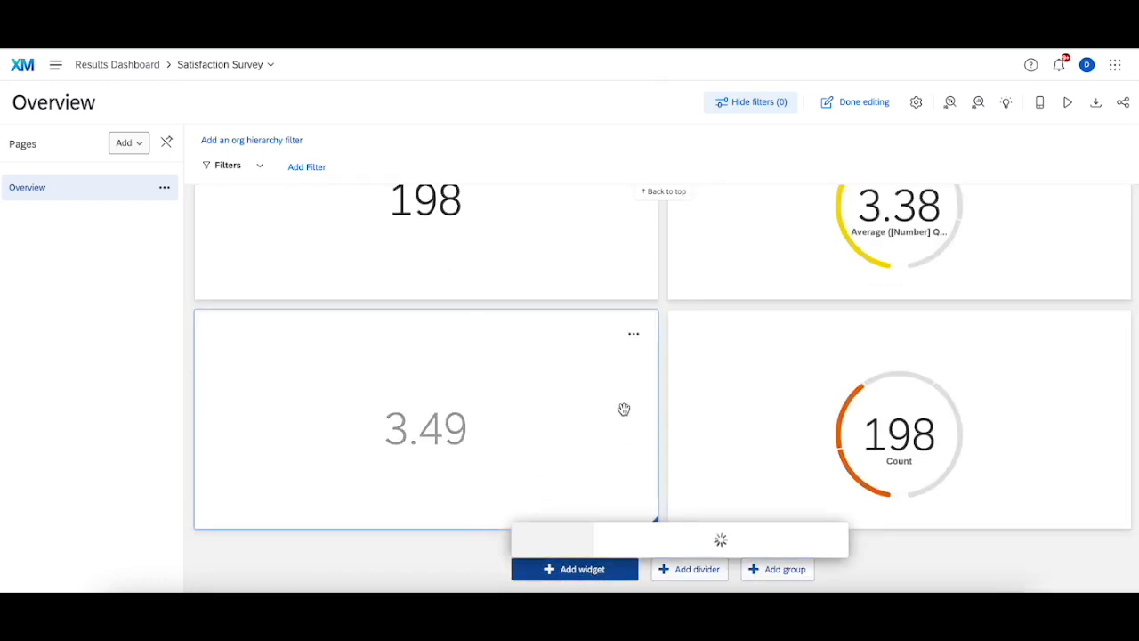
pyautogui.click(756, 93)
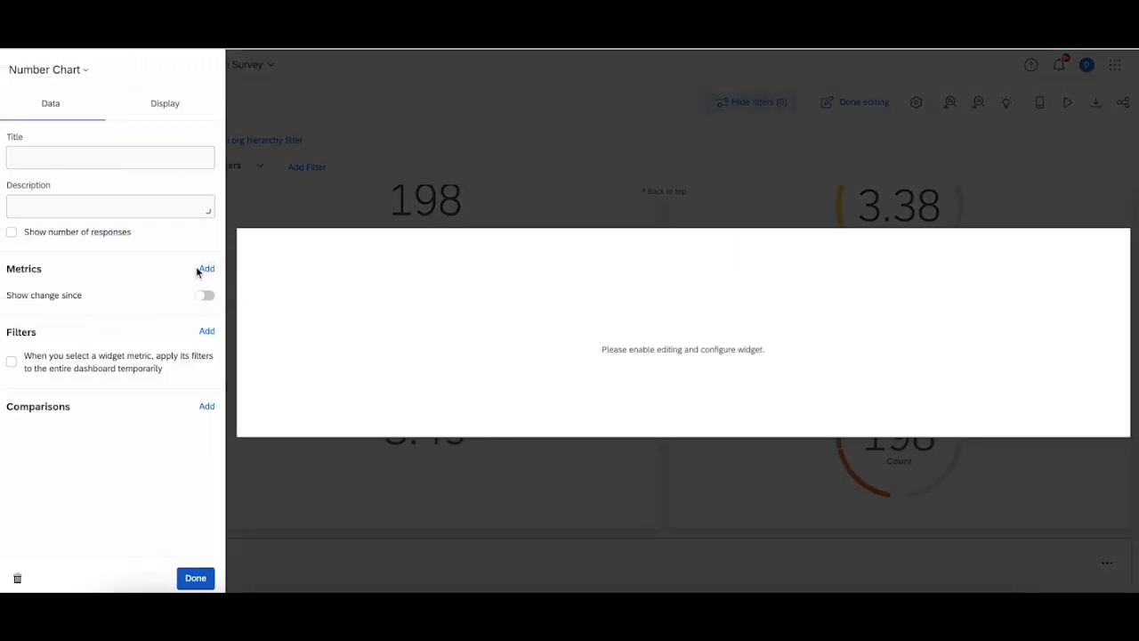
pyautogui.click(204, 269)
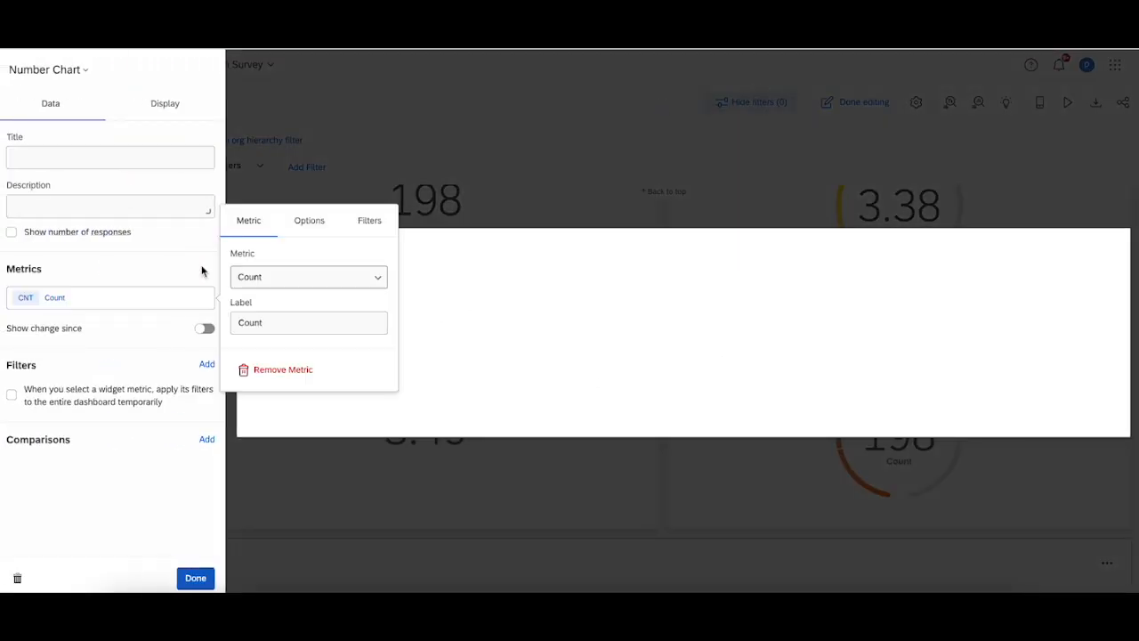
pyautogui.click(291, 275)
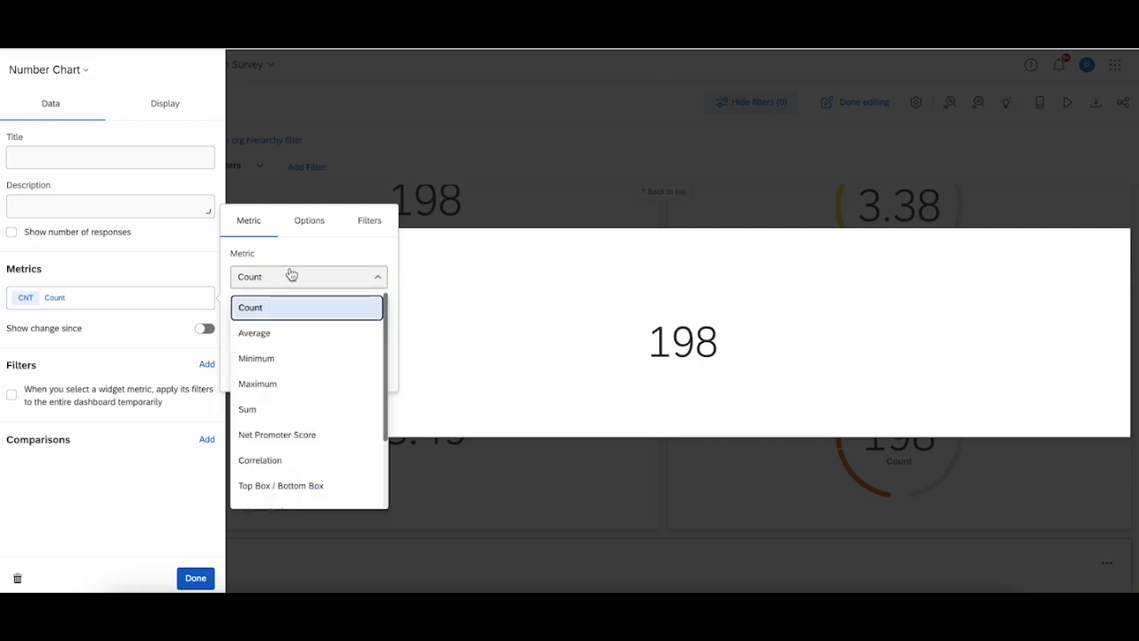
pyautogui.click(283, 335)
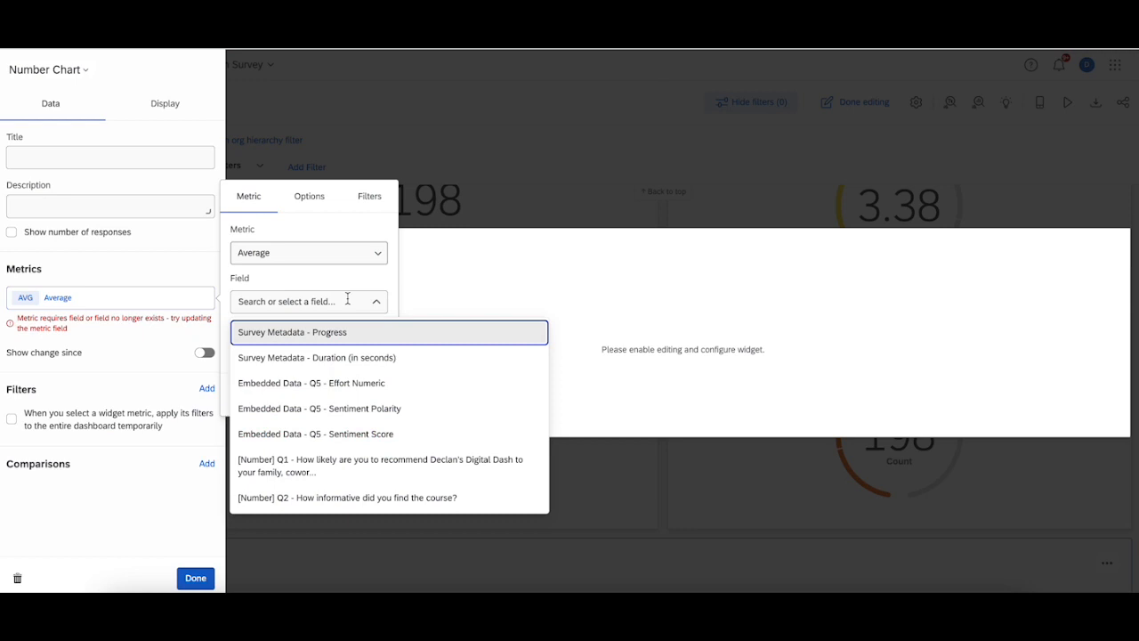